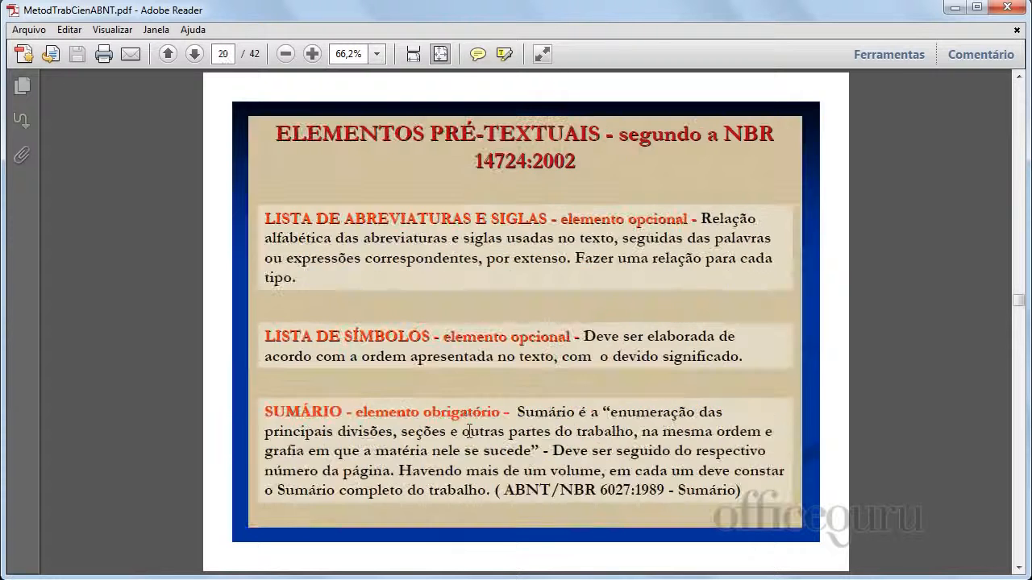
Step: Review the ABNT guide's pages on textual, post-textual and pre-textual elements back to the cover requirements, and return to the blank Word document
scroll(469, 432, "up", 2)
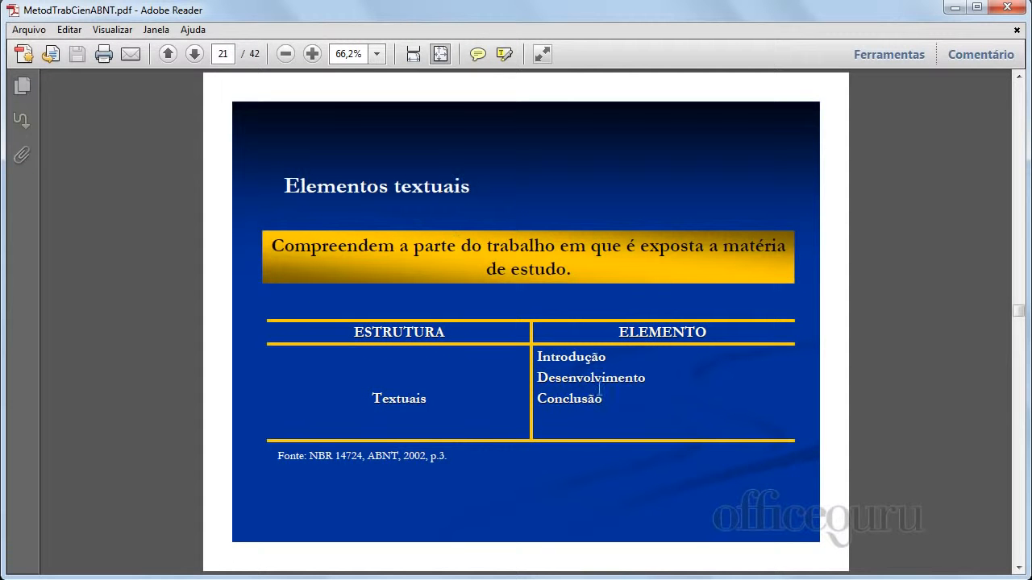
scroll(583, 403, "down", 2)
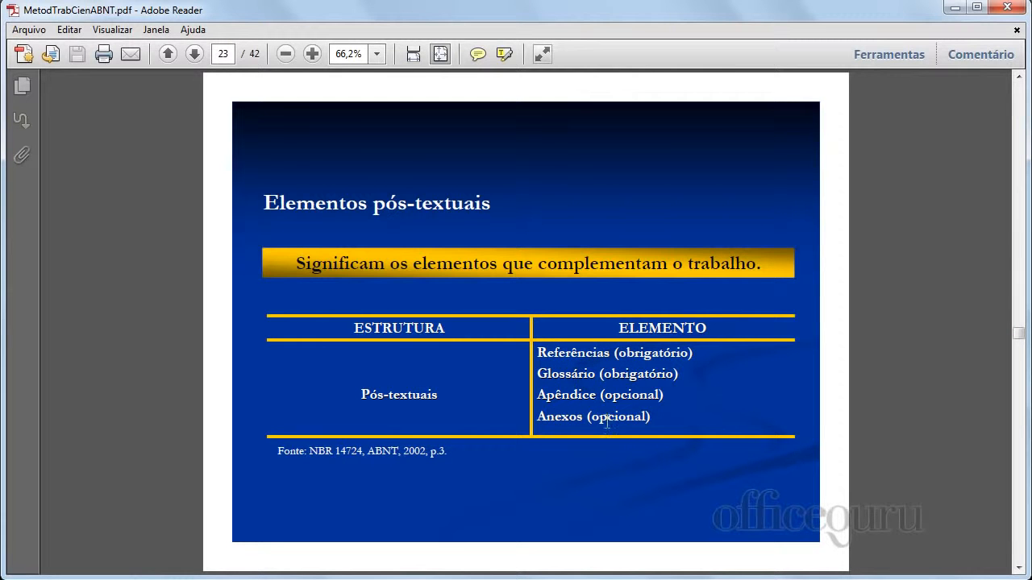
scroll(833, 396, "up", 5)
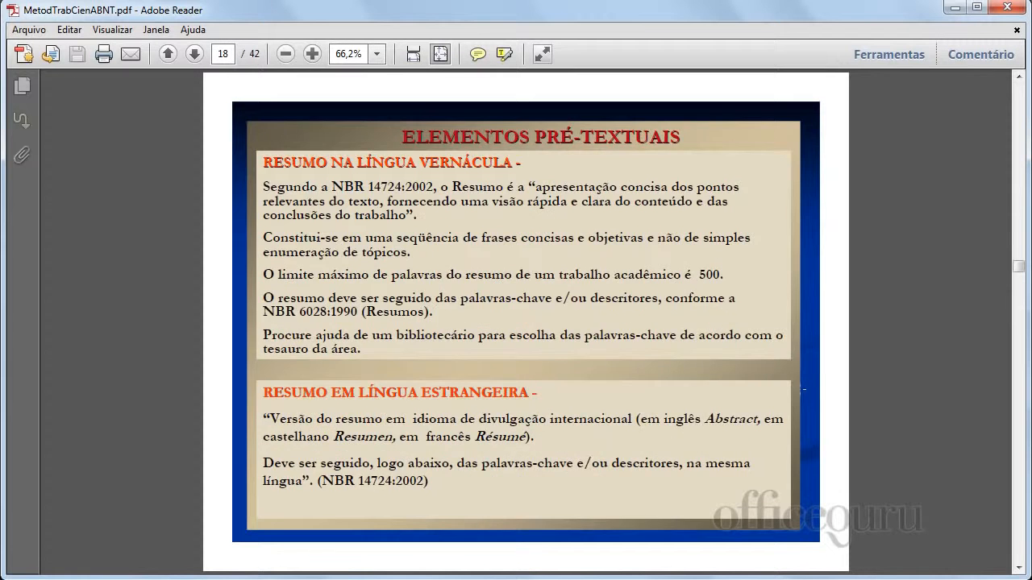
scroll(723, 391, "up", 3)
scroll(711, 390, "up", 1)
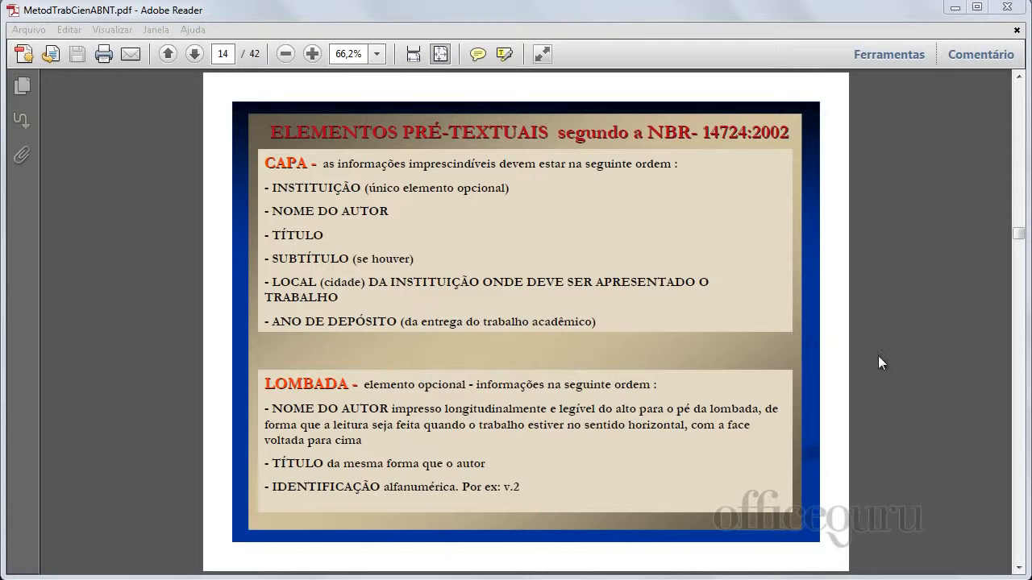
left_click(955, 7)
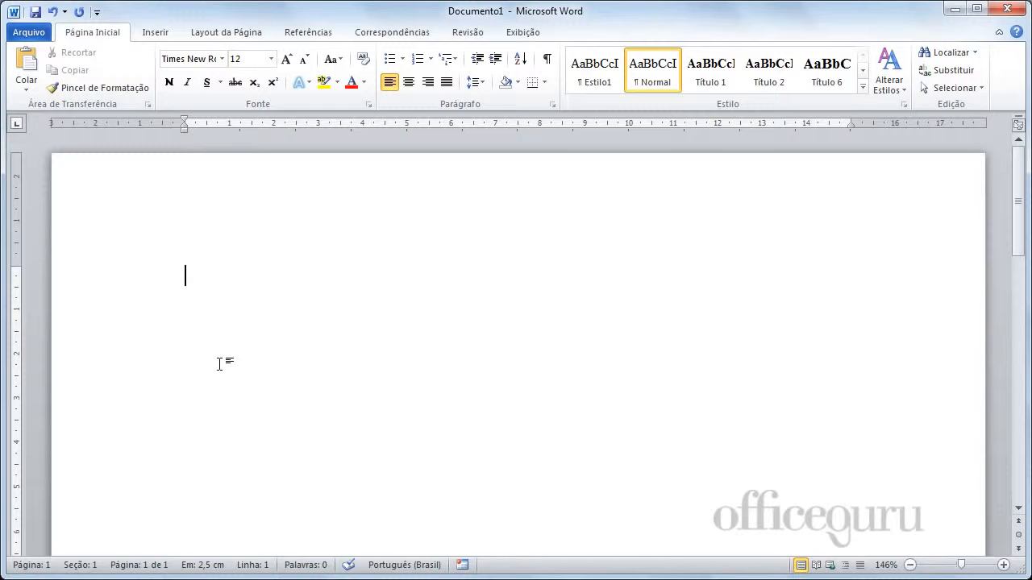
Step: Format the whole document in Arial with justified alignment and 1.5 line spacing
key("ctrl+a")
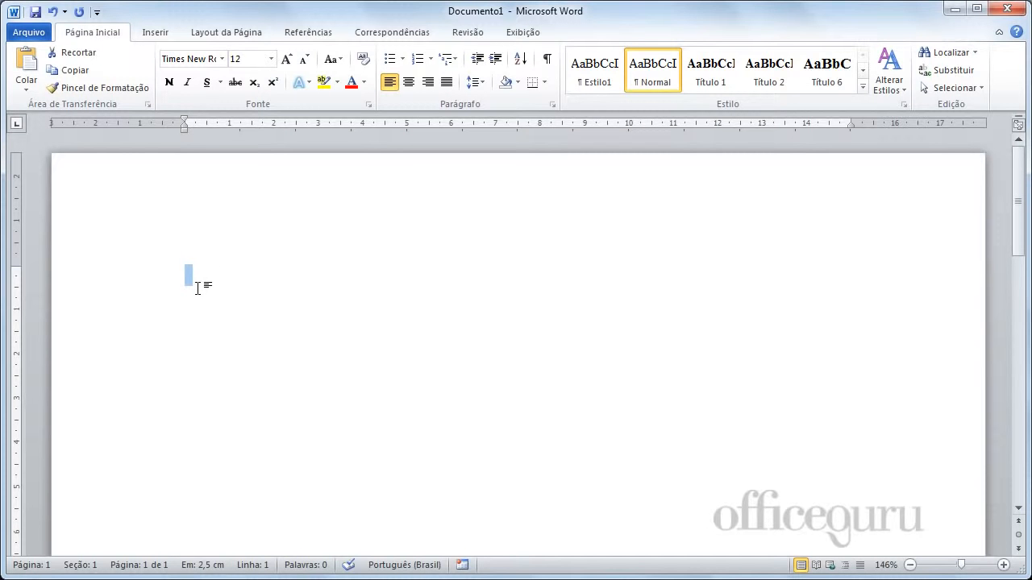
left_click(222, 59)
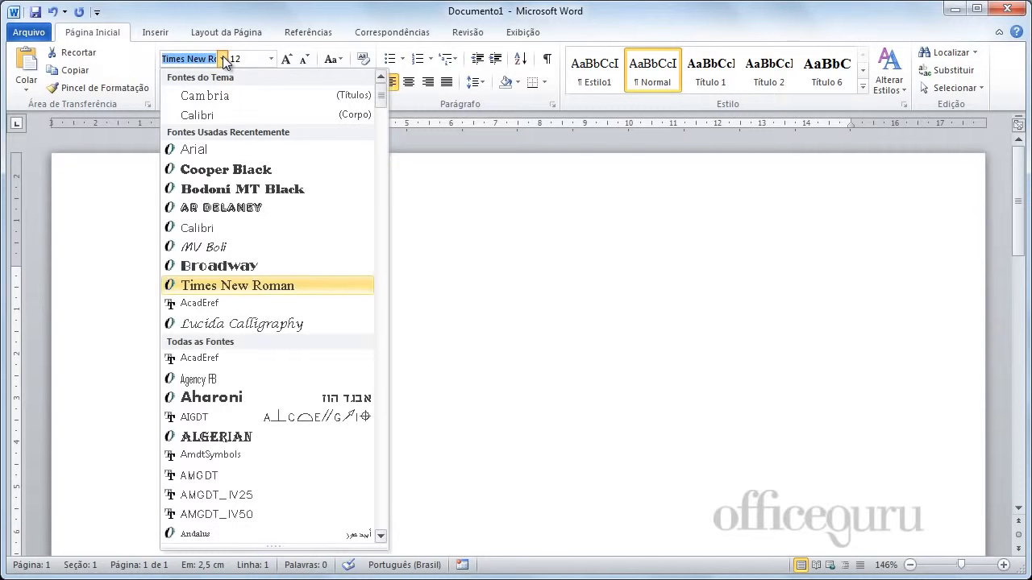
left_click(215, 152)
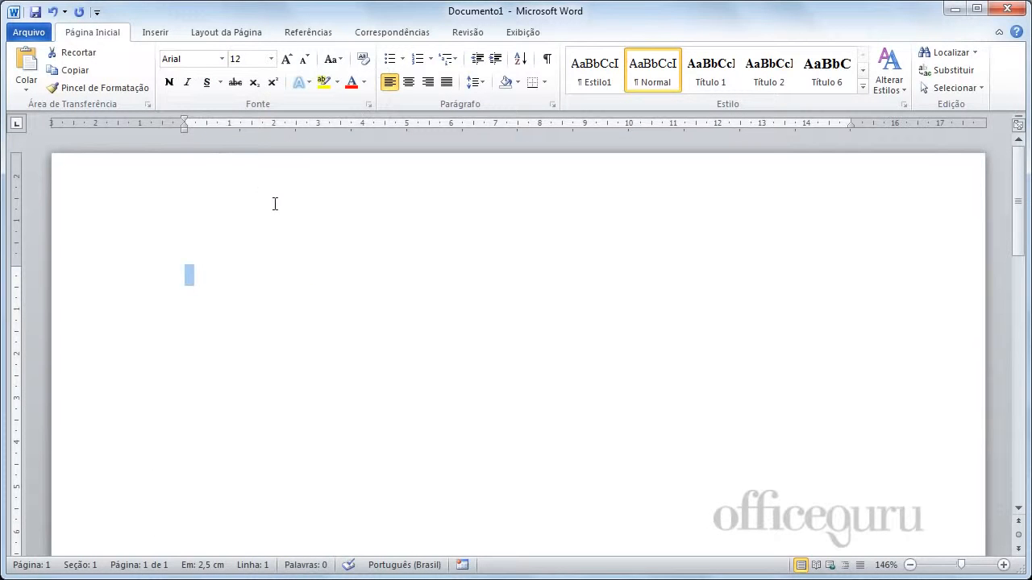
left_click(446, 83)
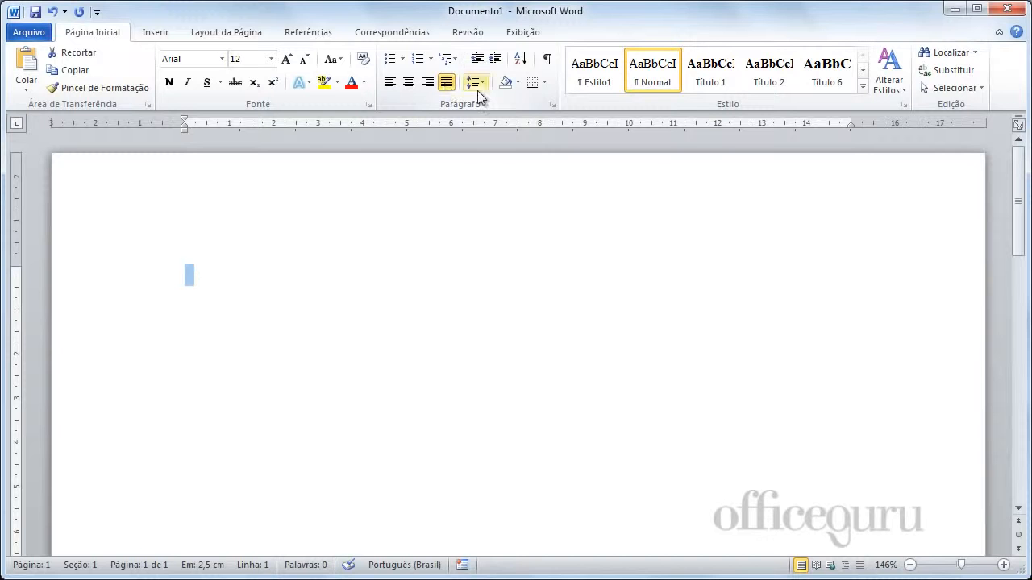
left_click(481, 86)
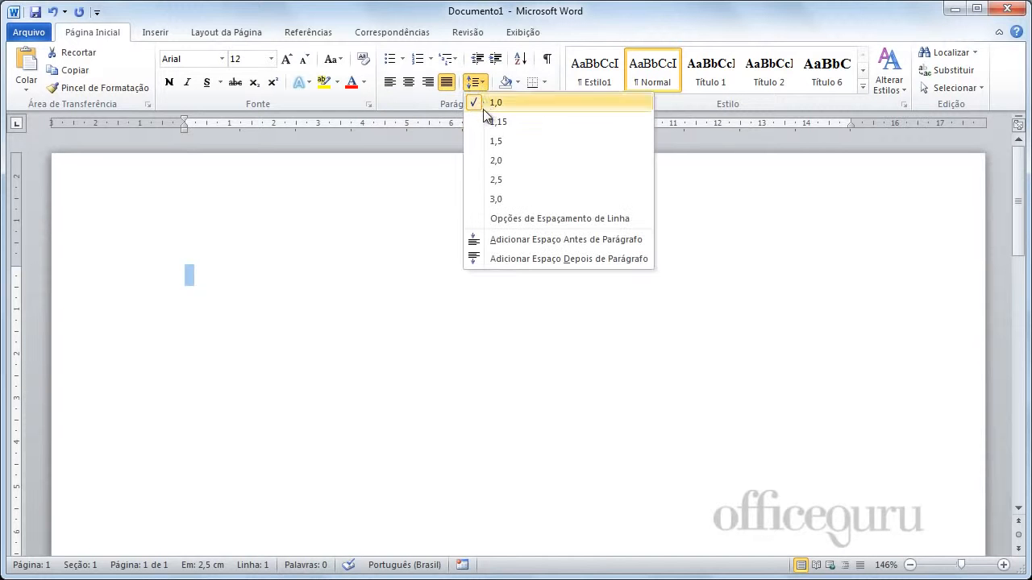
left_click(498, 141)
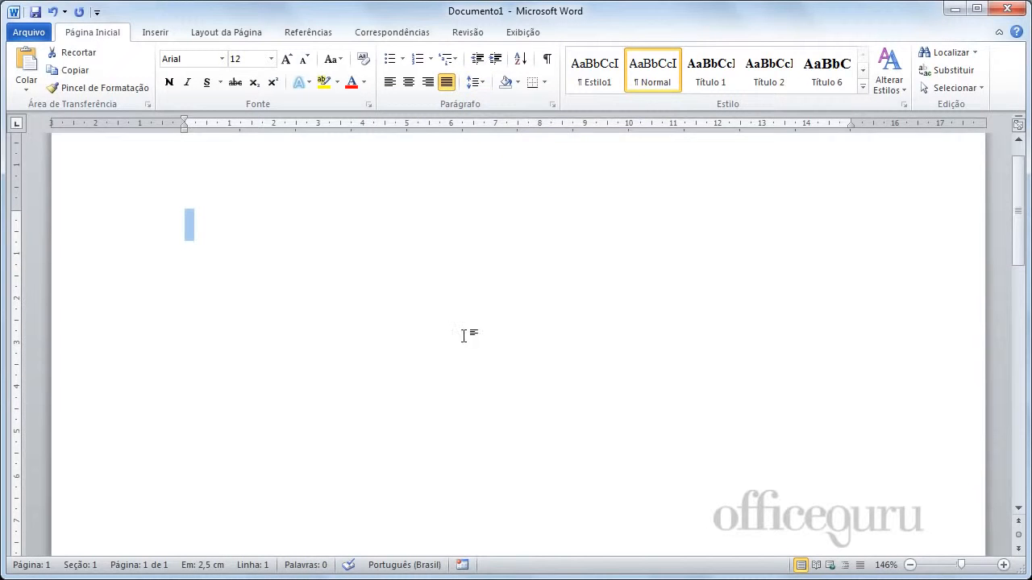
Step: Set custom page margins of 3 cm at the top, 1.8 cm at the bottom and 2 cm on the right
left_click(231, 35)
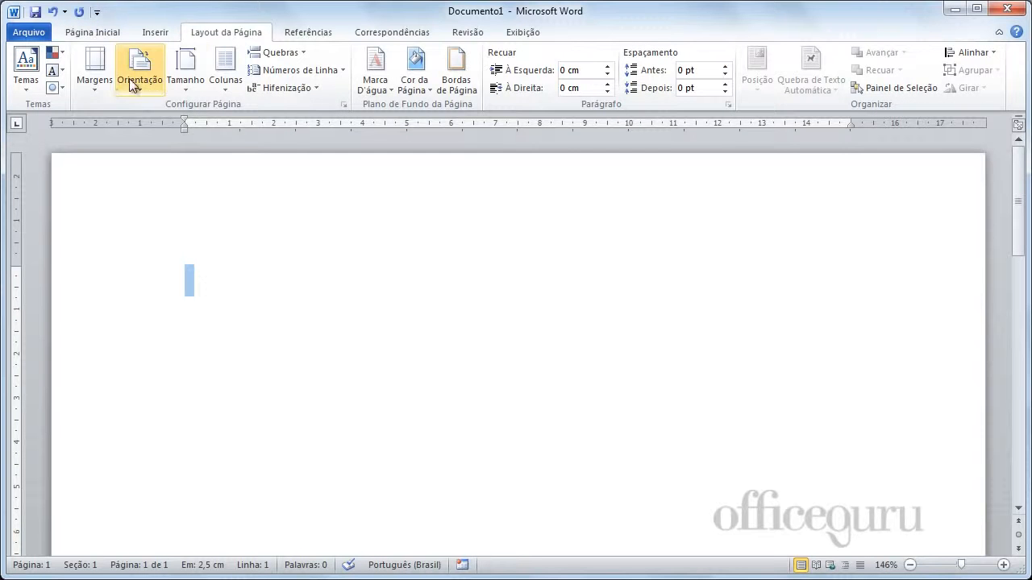
left_click(98, 90)
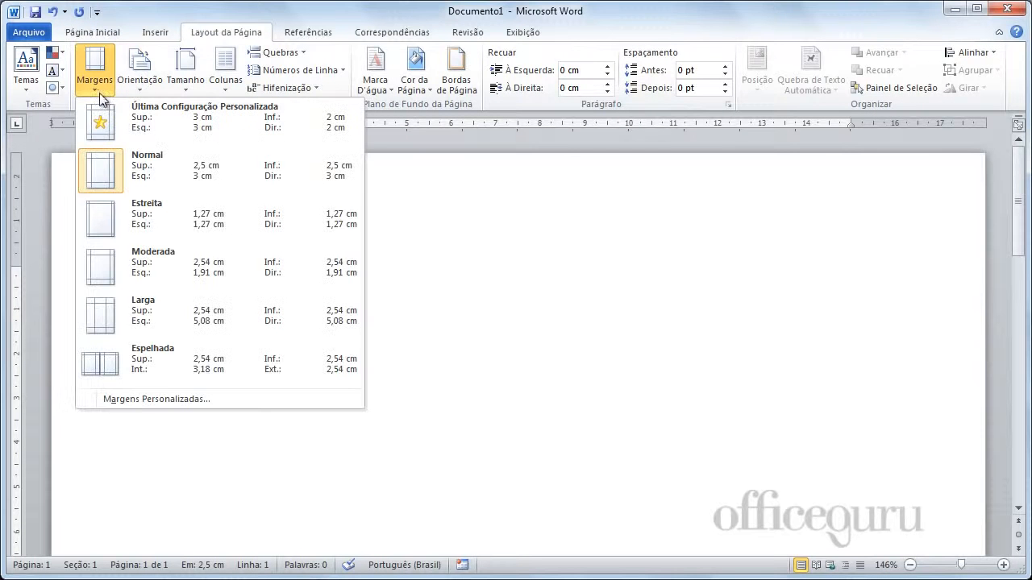
left_click(174, 398)
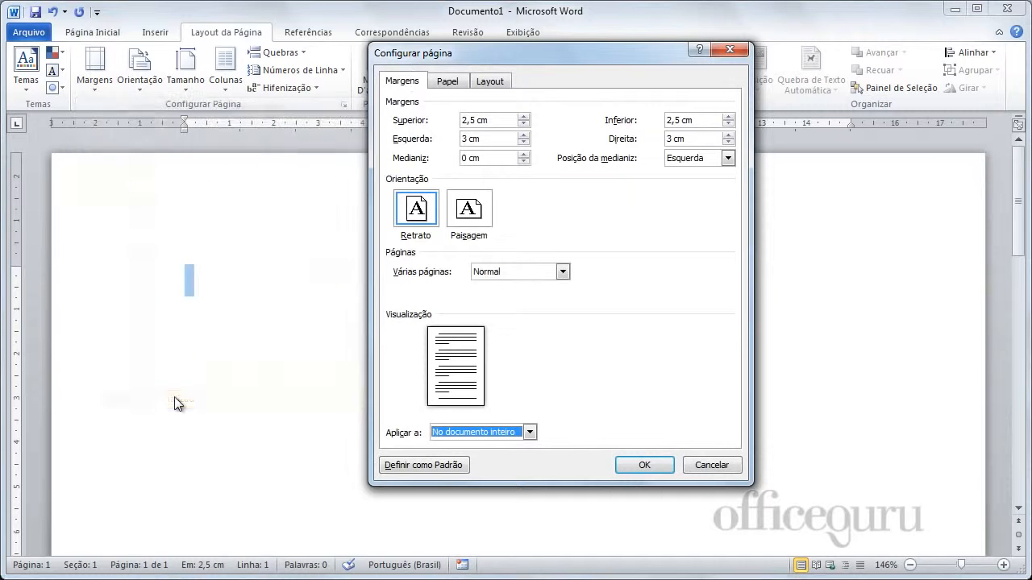
left_click_drag(504, 120, 460, 121)
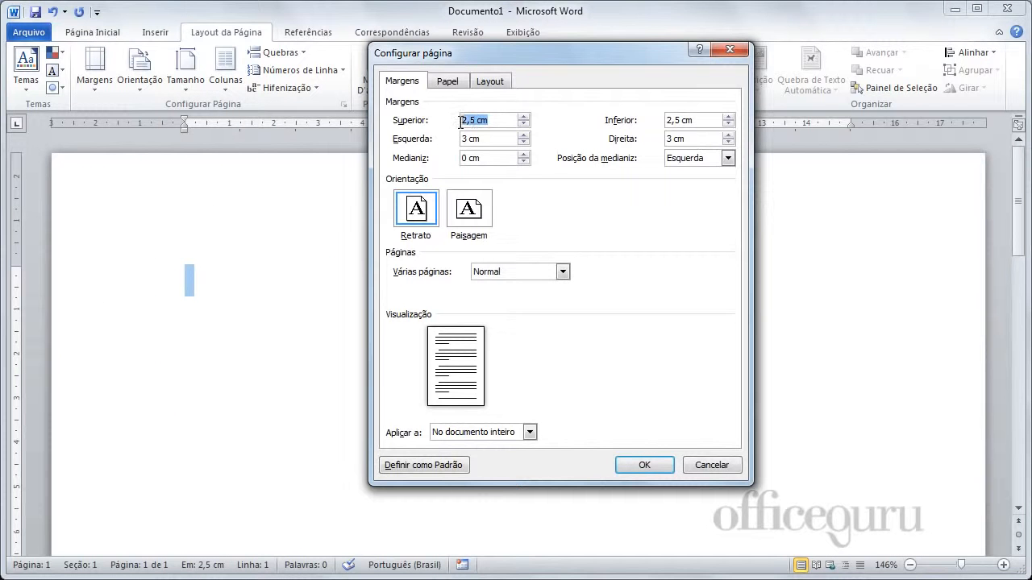
type("3")
left_click_drag(702, 120, 645, 125)
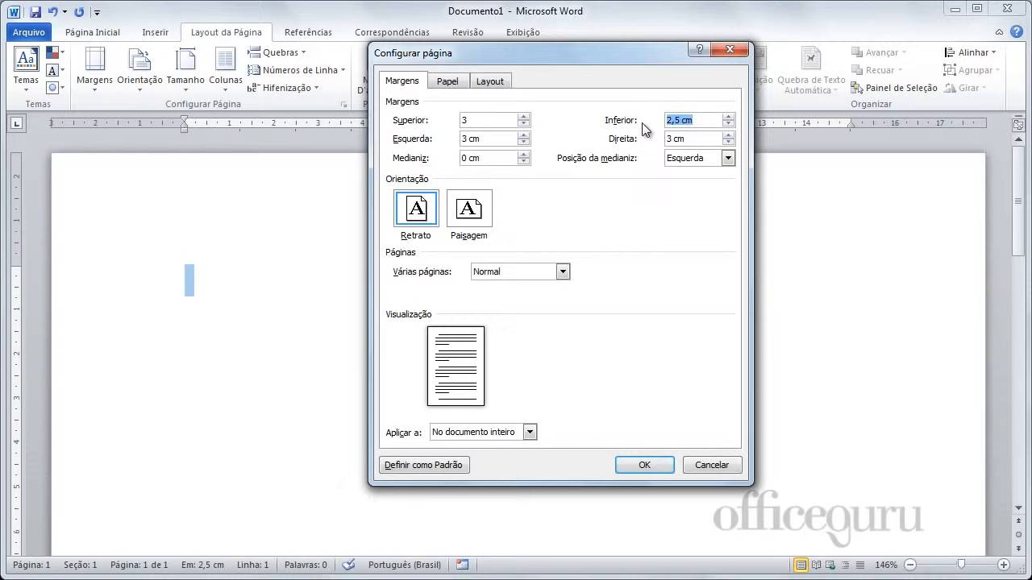
type("1,8")
left_click_drag(688, 141, 645, 139)
type("2")
left_click(645, 465)
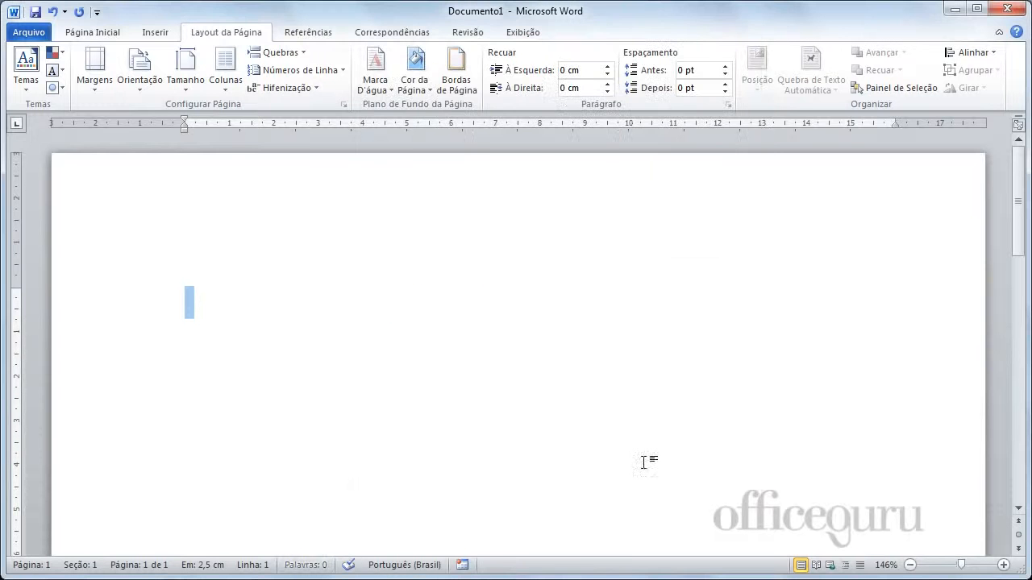
Step: Switch to the Documento2 document containing the cover page text
left_click(96, 34)
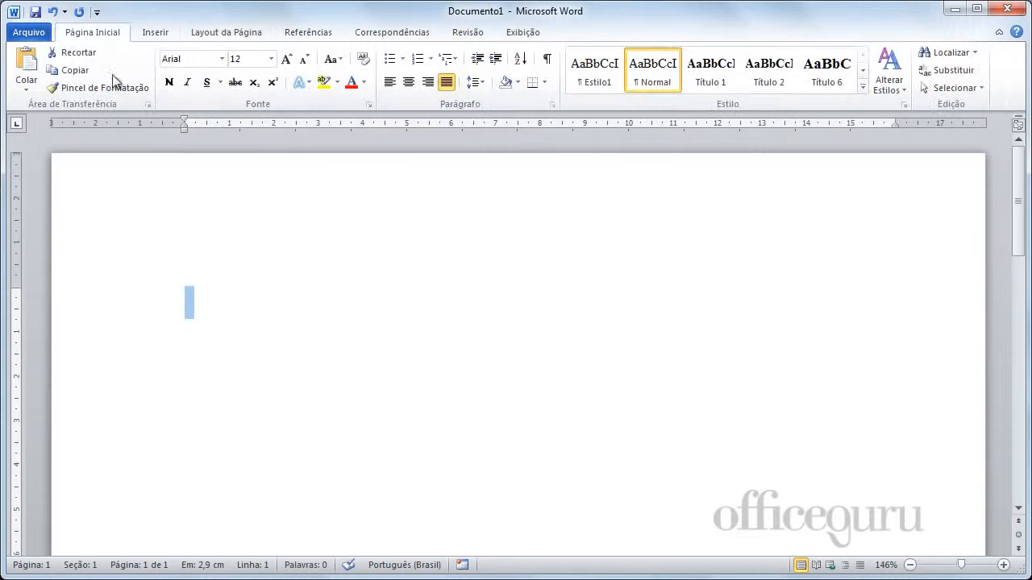
left_click(186, 297)
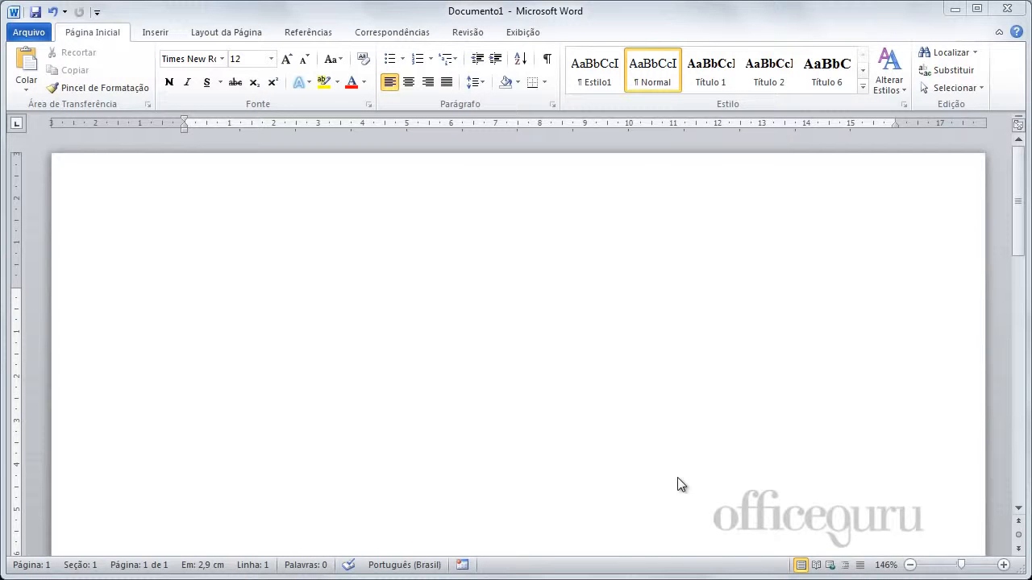
mouse_move(362, 579)
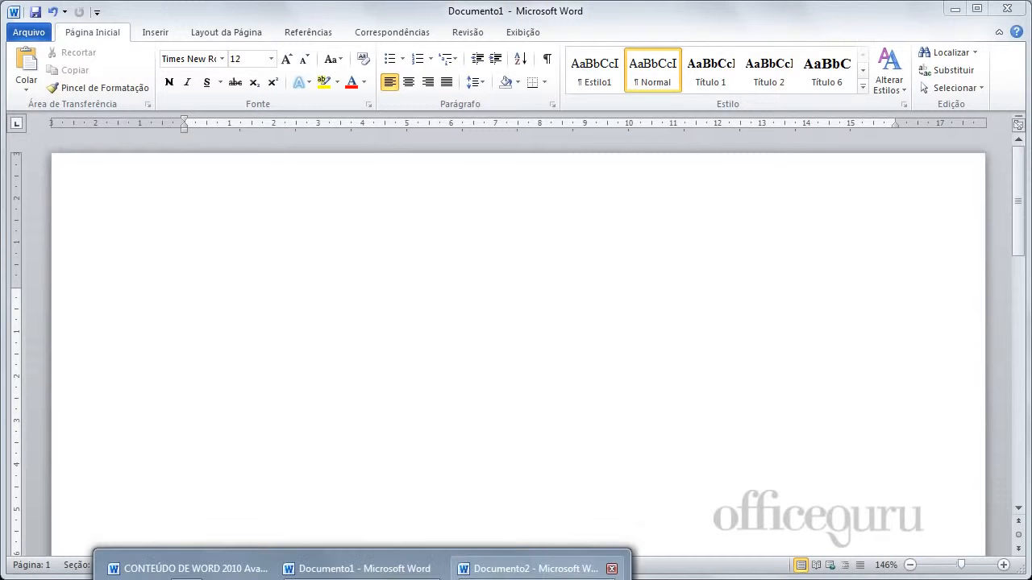
left_click(528, 568)
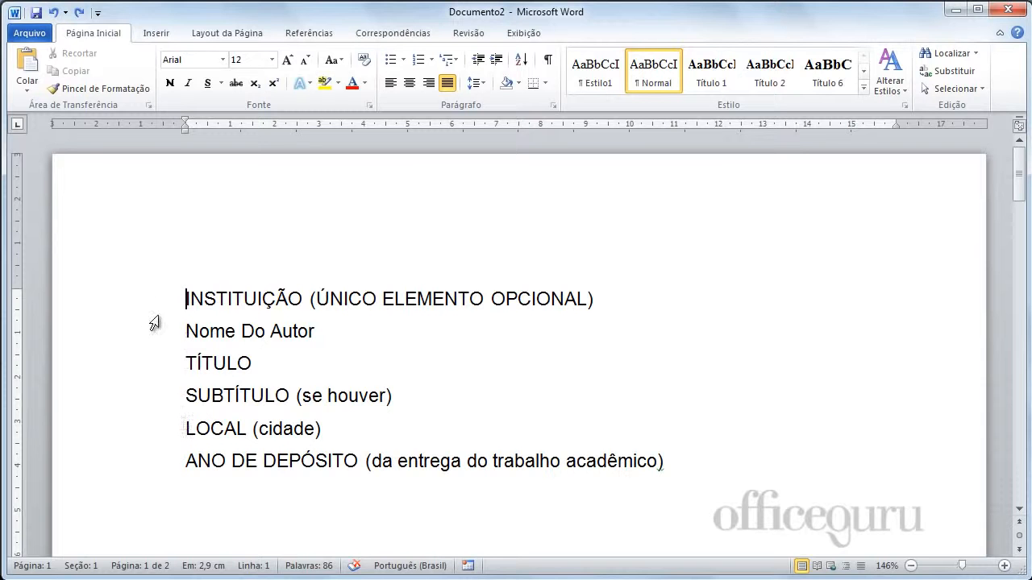
Step: Centre all the cover lines from INSTITUIÇÃO through ANO DE DEPÓSITO
left_click_drag(145, 302, 174, 460)
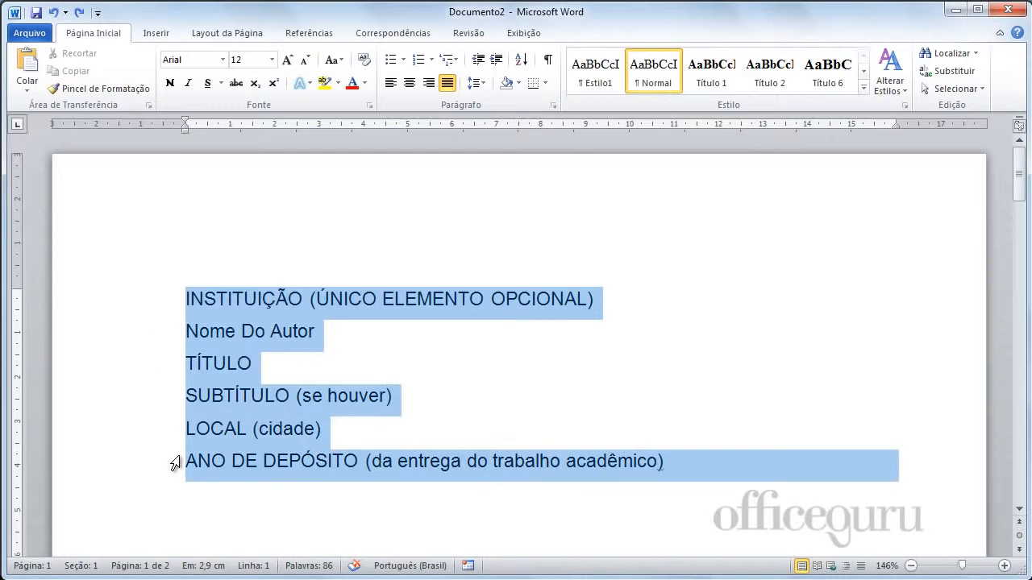
left_click(413, 81)
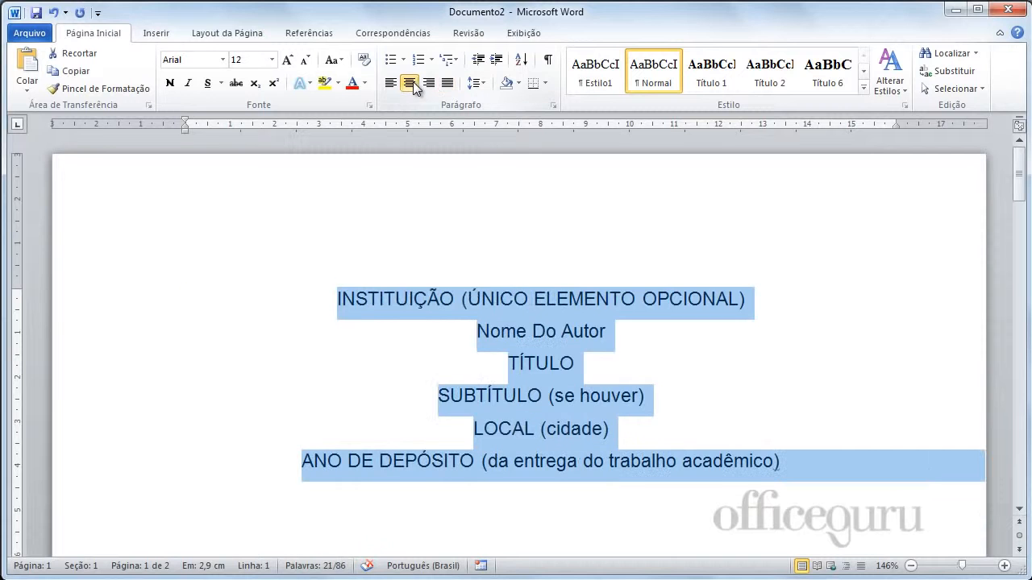
left_click(605, 333)
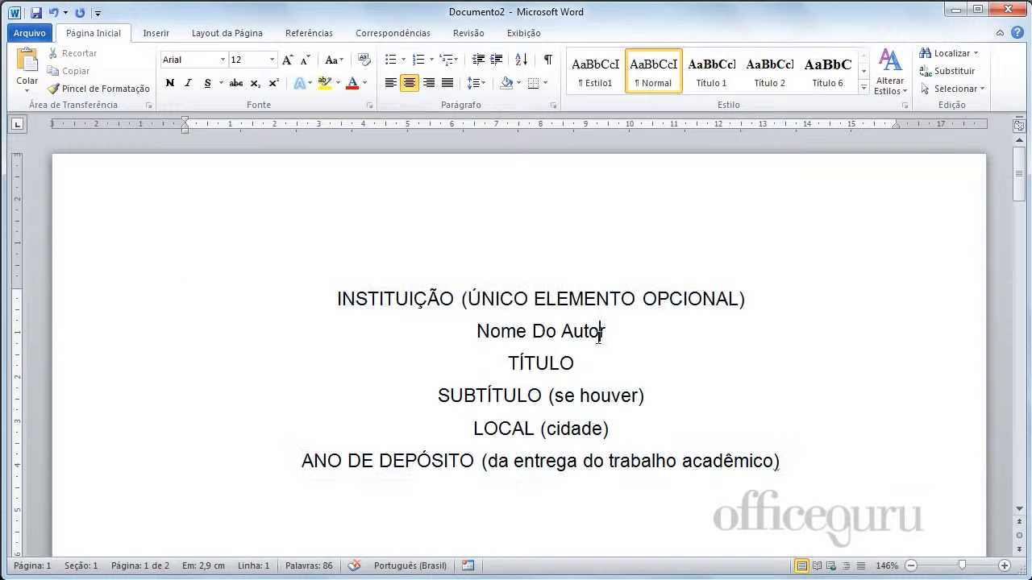
Step: Insert four blank lines between the INSTITUIÇÃO line and Nome Do Autor
left_click(473, 333)
key("Return")
key("Return")
key("Return")
key("Return")
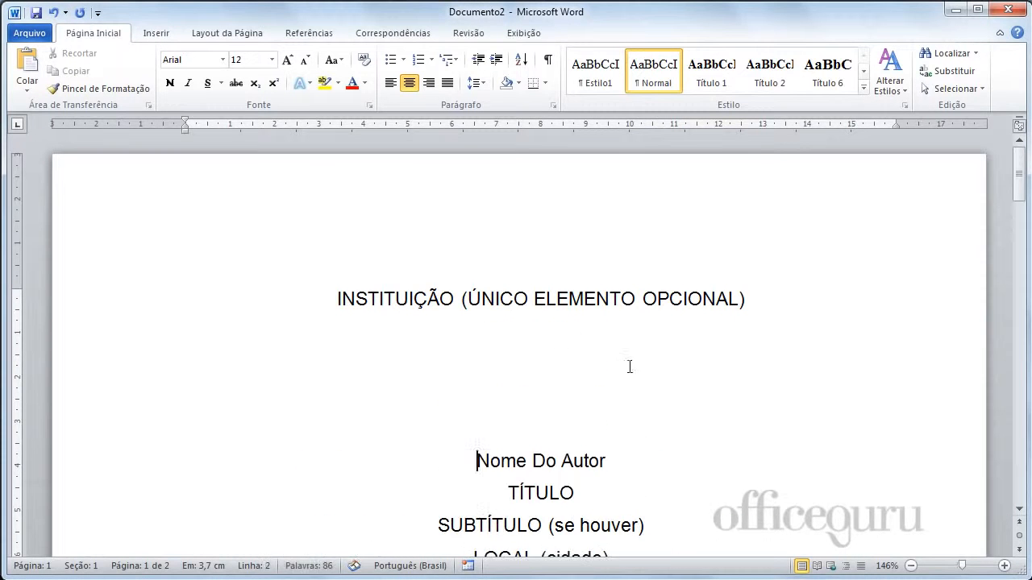
Step: Insert eleven blank lines between Nome Do Autor and TÍTULO to move the title down the cover page
left_click(552, 326)
key("Down")
key("Down")
key("Down")
scroll(631, 362, "down", 1)
scroll(630, 362, "down", 3)
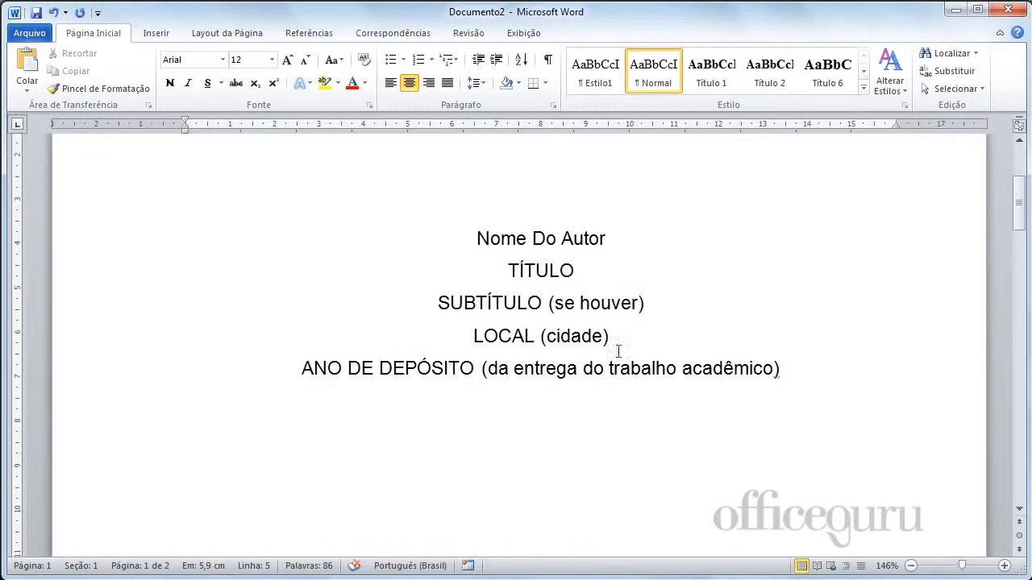
key("Down")
key("Down")
key("Return")
key("Return")
key("Return")
key("Return")
key("Return")
key("Return")
key("Return")
key("Return")
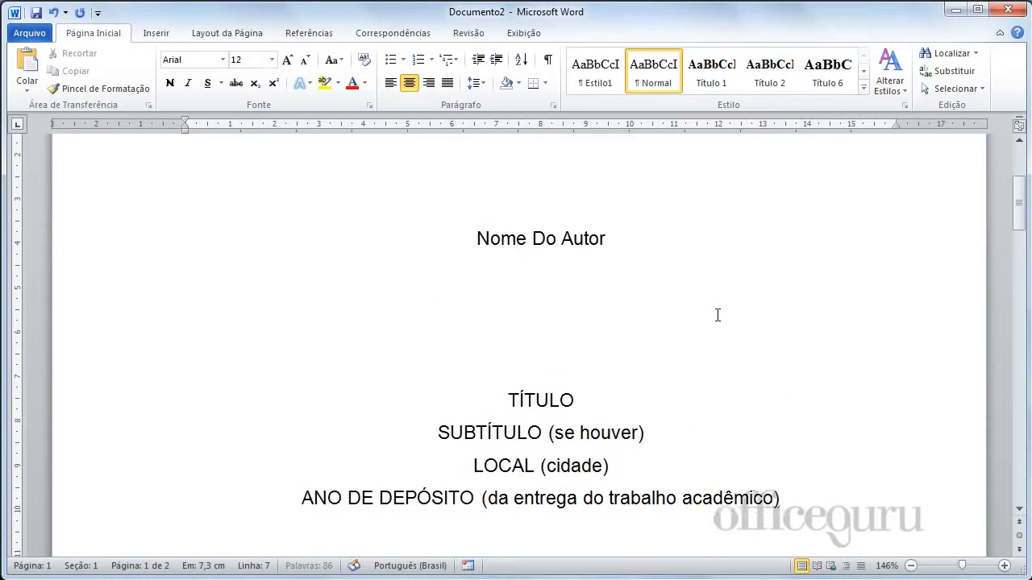
key("Return")
key("Return")
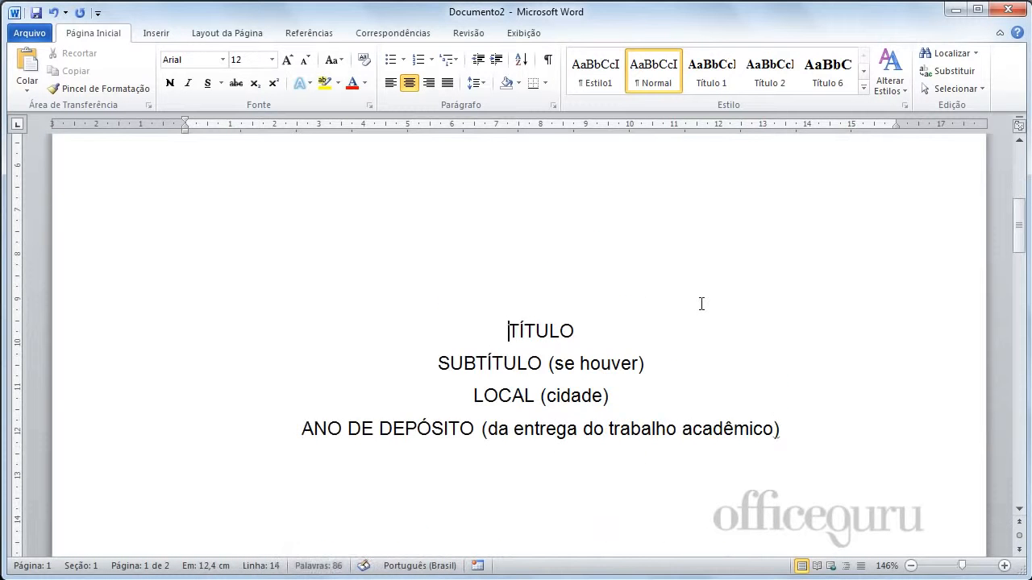
key("Return")
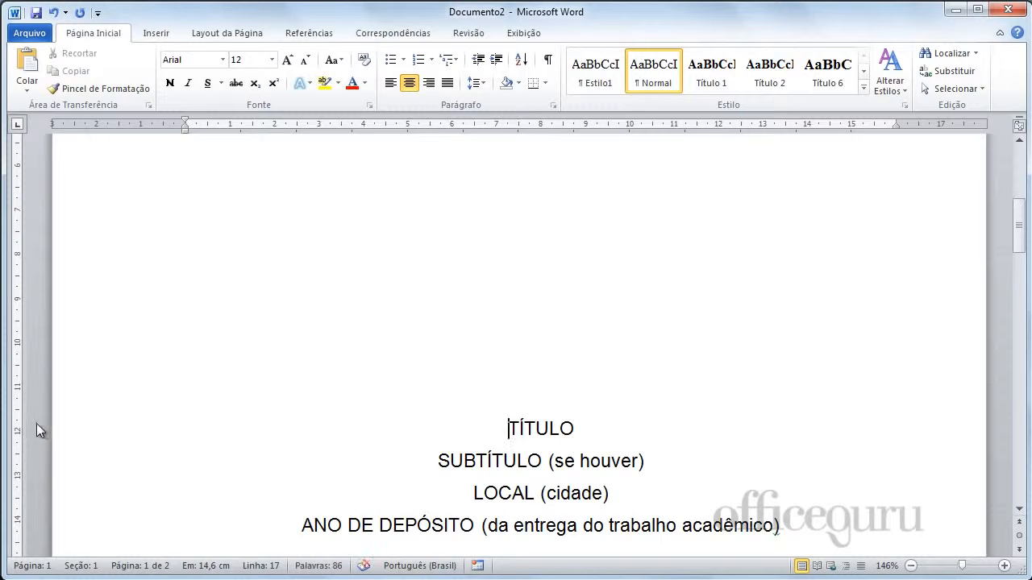
key("Return")
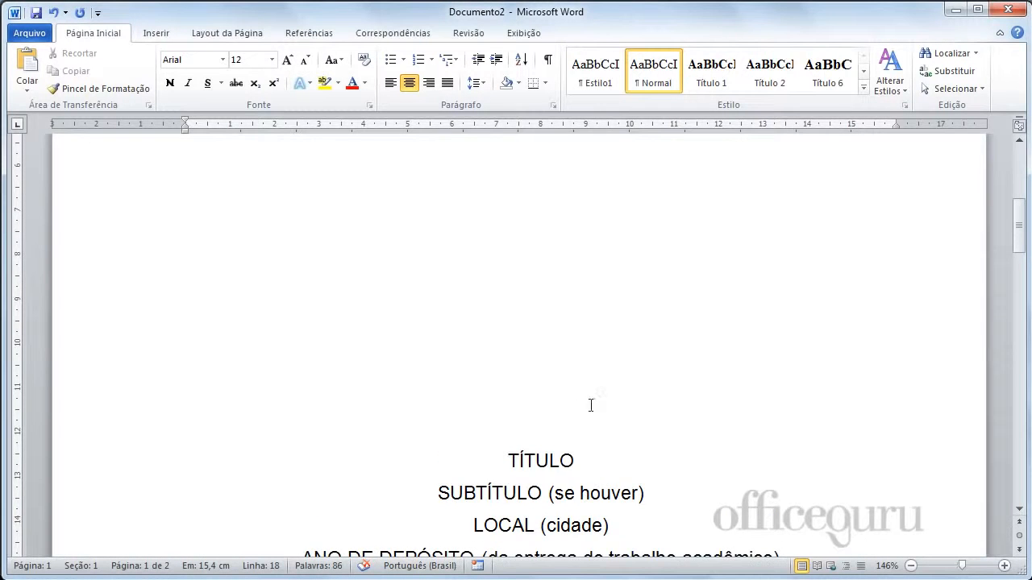
Step: Make the TÍTULO and SUBTÍTULO lines bold
scroll(601, 395, "down", 2)
scroll(616, 383, "down", 1)
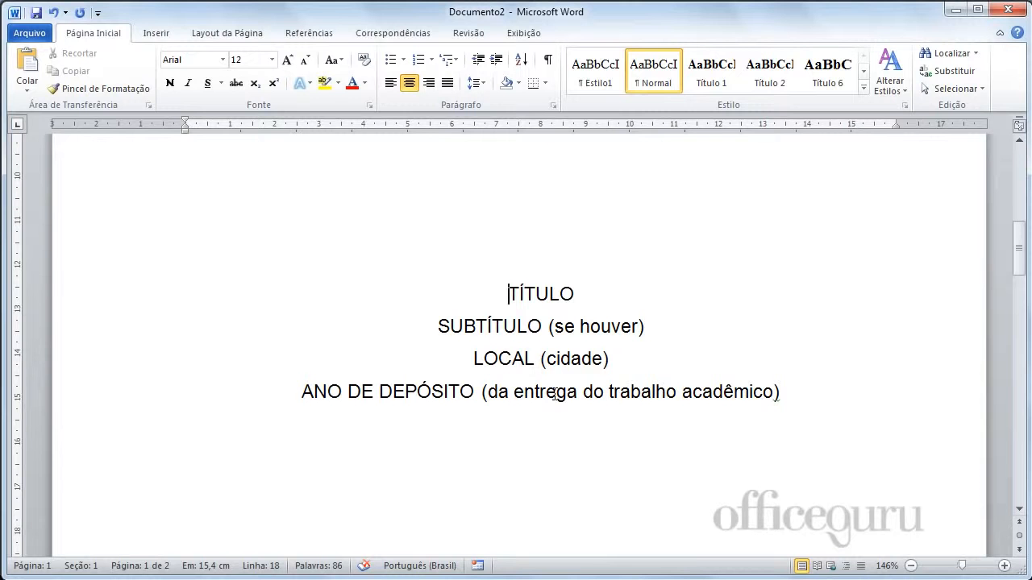
left_click(110, 302)
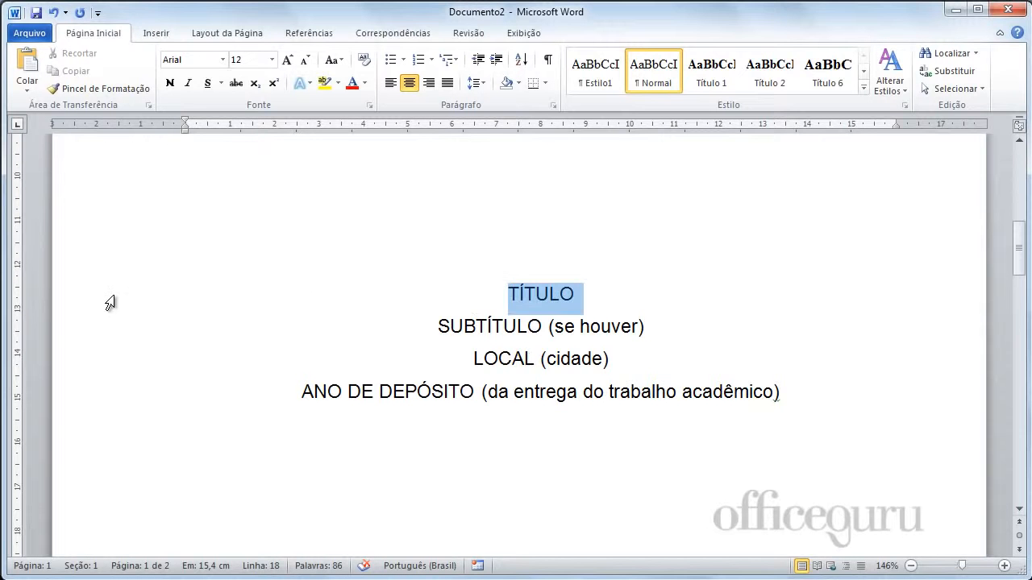
left_click(113, 325, "shift")
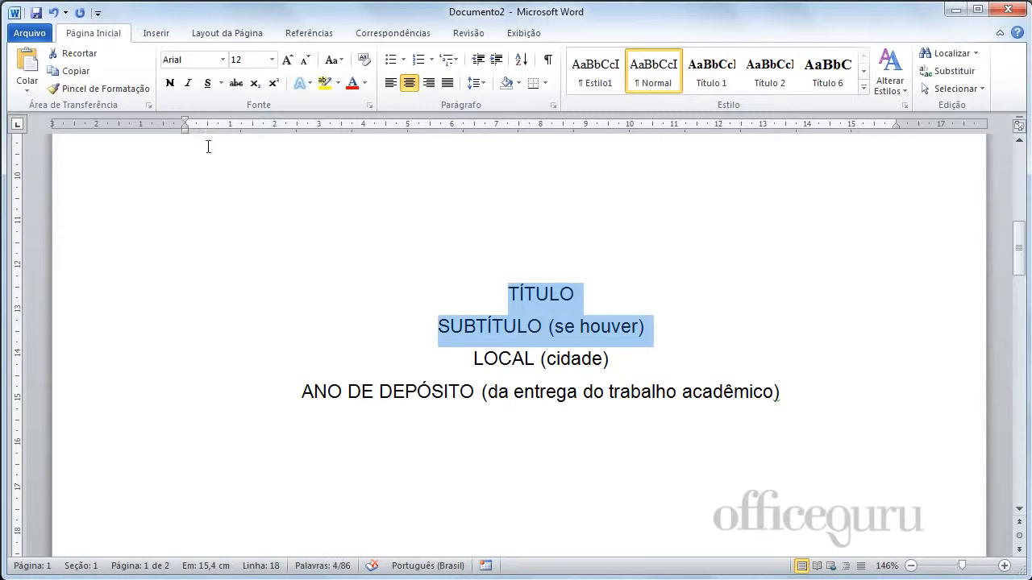
left_click(170, 84)
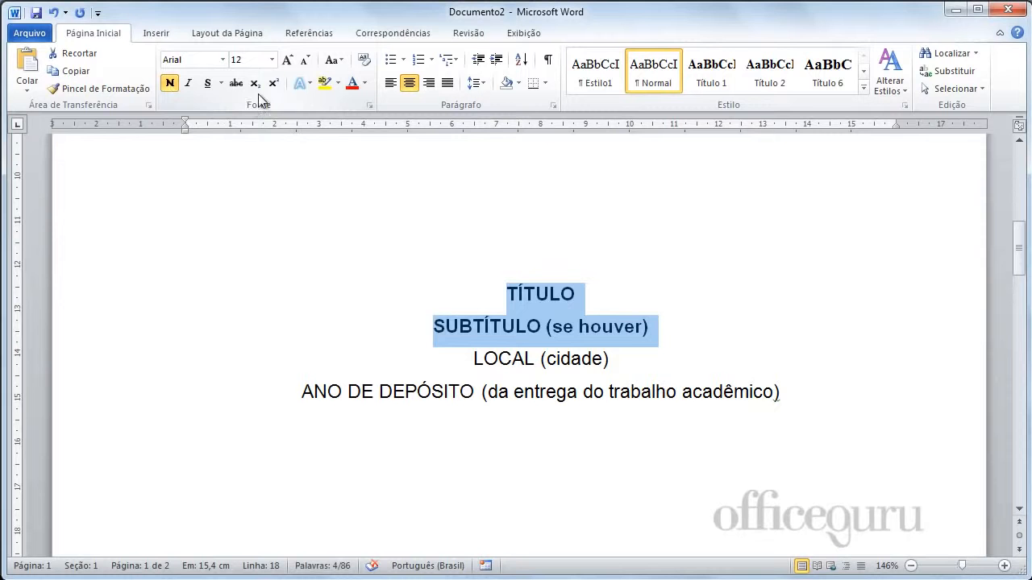
Step: Set the font size of the cover's TÍTULO and SUBTÍTULO lines to 14
left_click(274, 61)
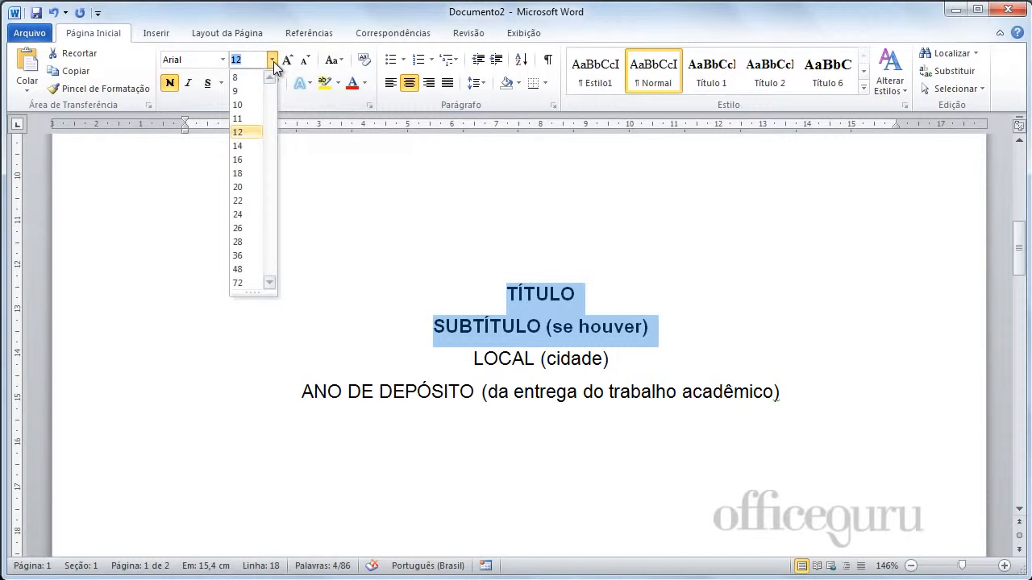
left_click(252, 147)
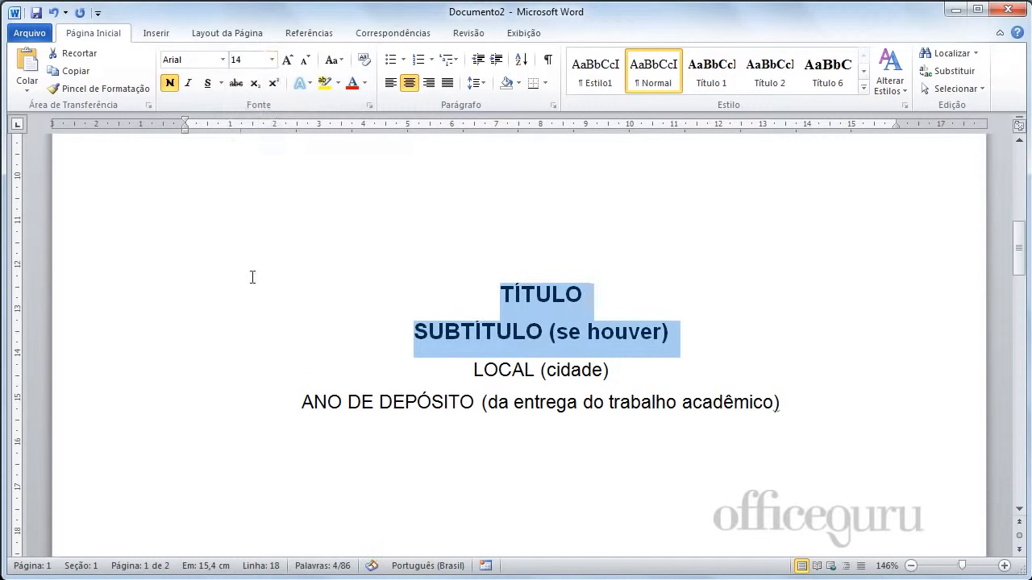
Step: Insert thirteen blank lines before LOCAL (cidade) to move the place and year lines to the foot of the cover page
left_click(472, 370)
key("Return")
key("Return")
key("Return")
key("Return")
key("Return")
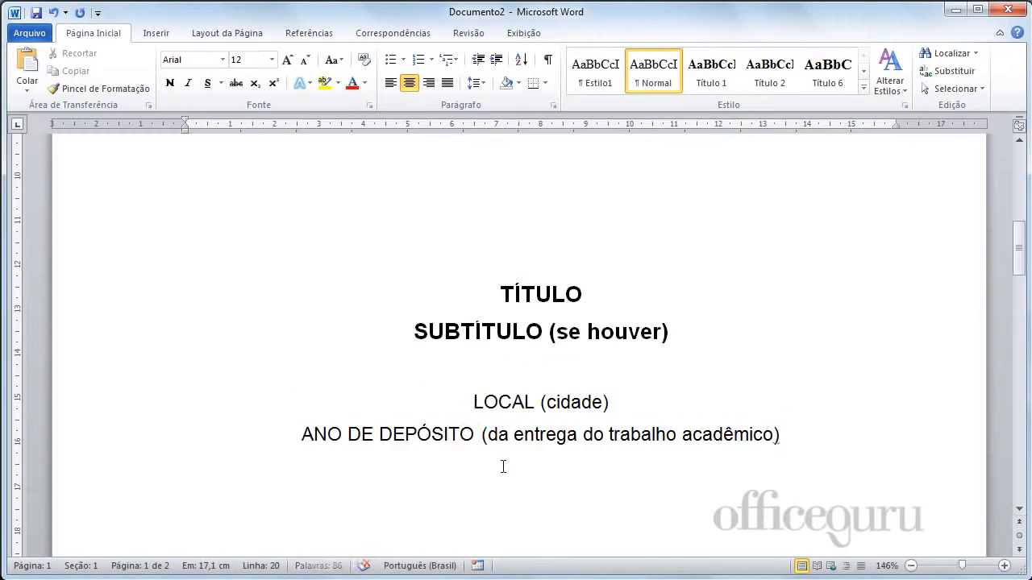
scroll(587, 427, "down", 6)
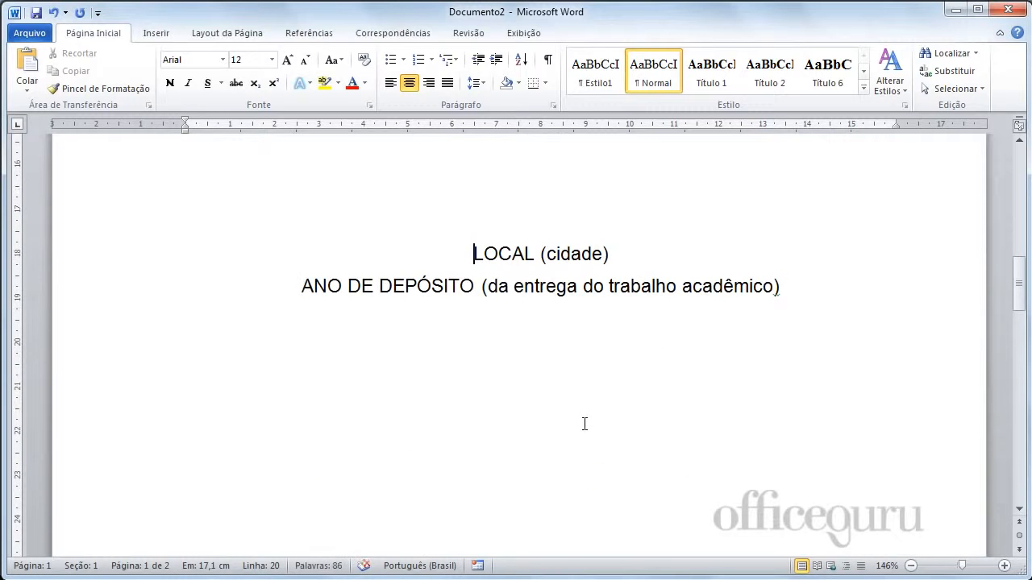
key("Return")
key("Return")
key("Return")
key("Return")
key("Return")
key("Return")
key("Return")
scroll(572, 423, "down", 5)
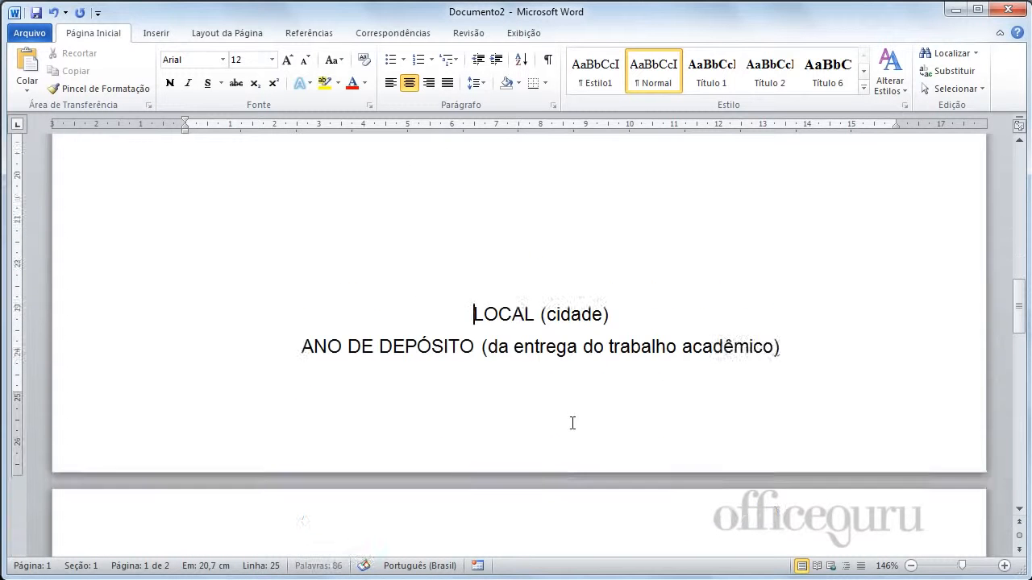
key("Return")
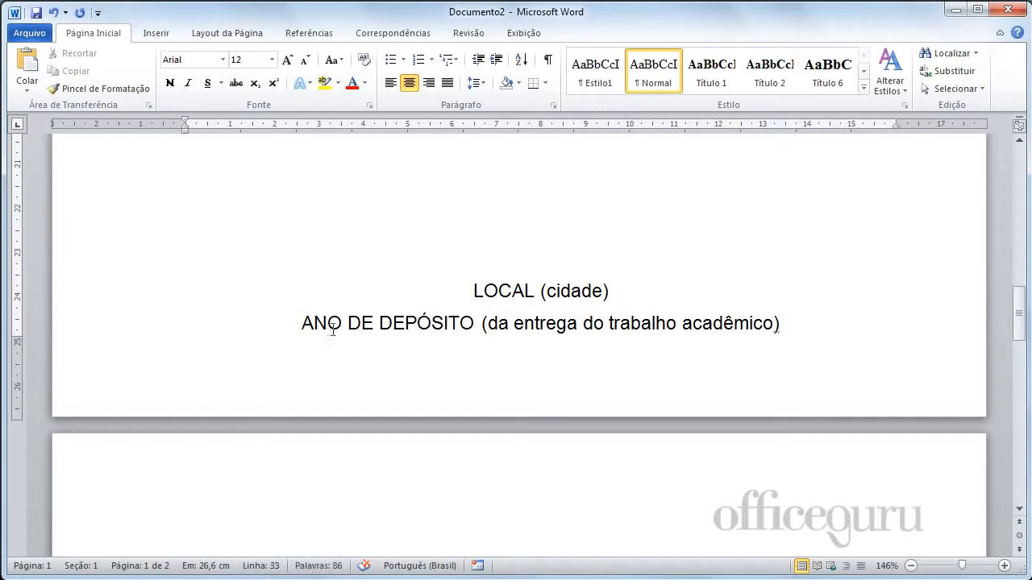
Step: Set the line spacing of the cover's LOCAL (cidade) line to 1,0
left_click(105, 295)
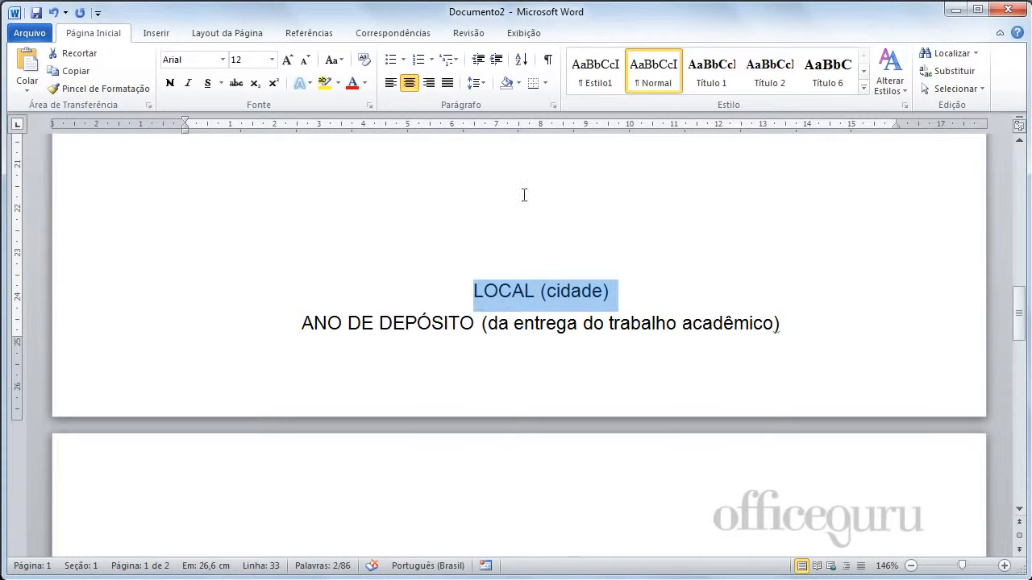
left_click(484, 82)
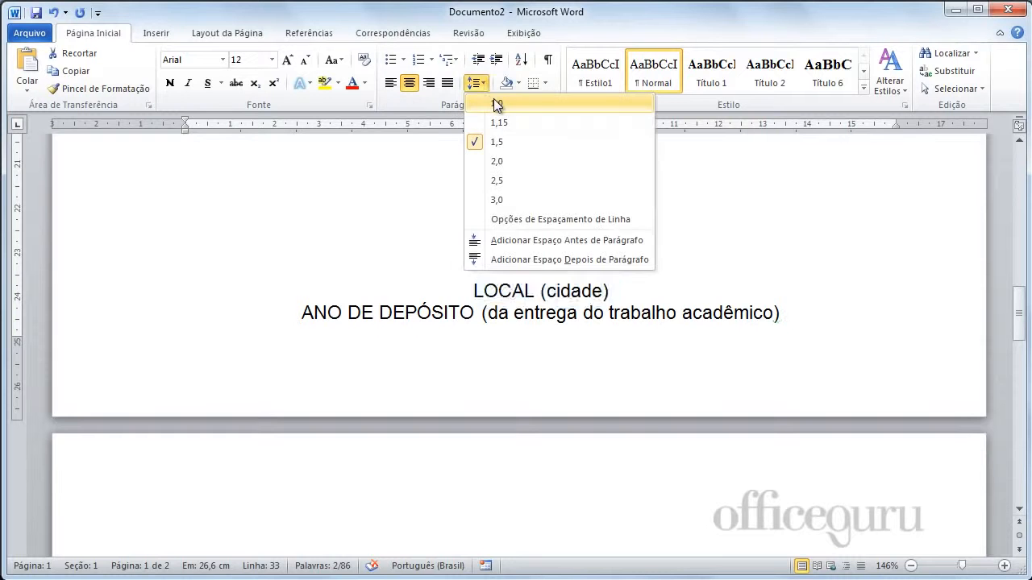
left_click(496, 104)
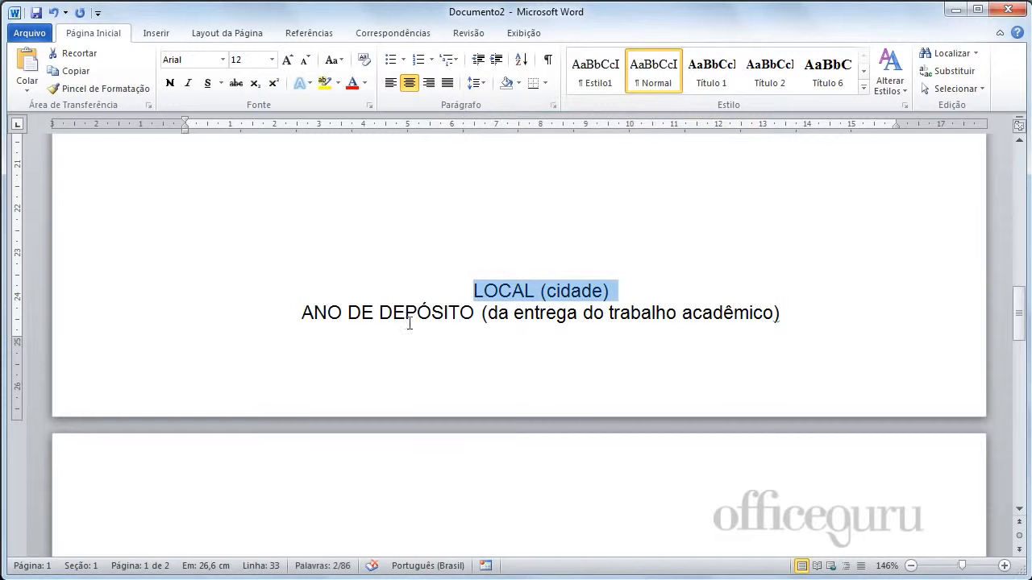
left_click(380, 313)
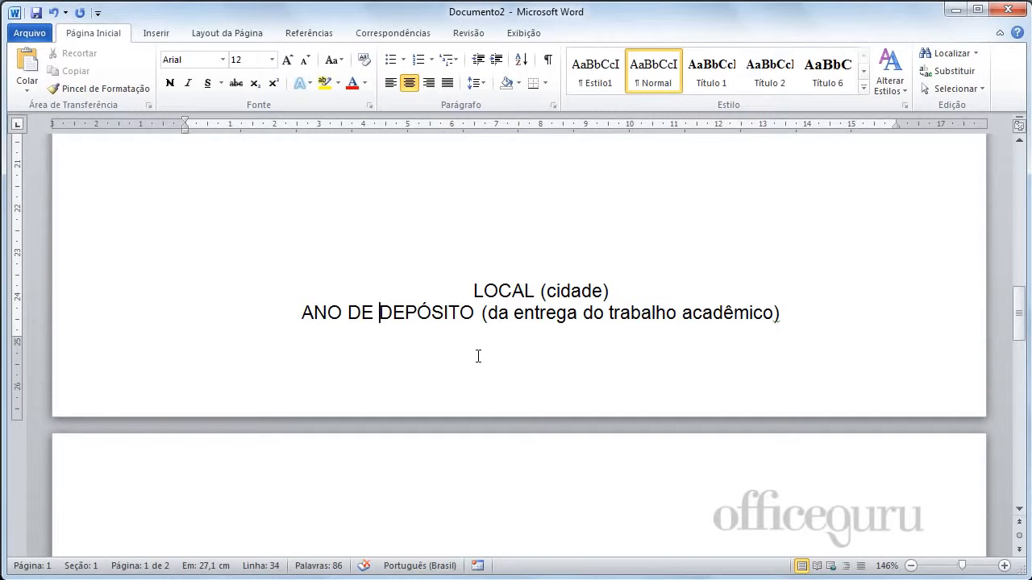
Step: Centre the NOME COMPLETO DO AUTOR, TÍTULO PRINCIPAL DO TRABALHO and SUBTÍTULO lines on page 2
scroll(479, 355, "down", 7)
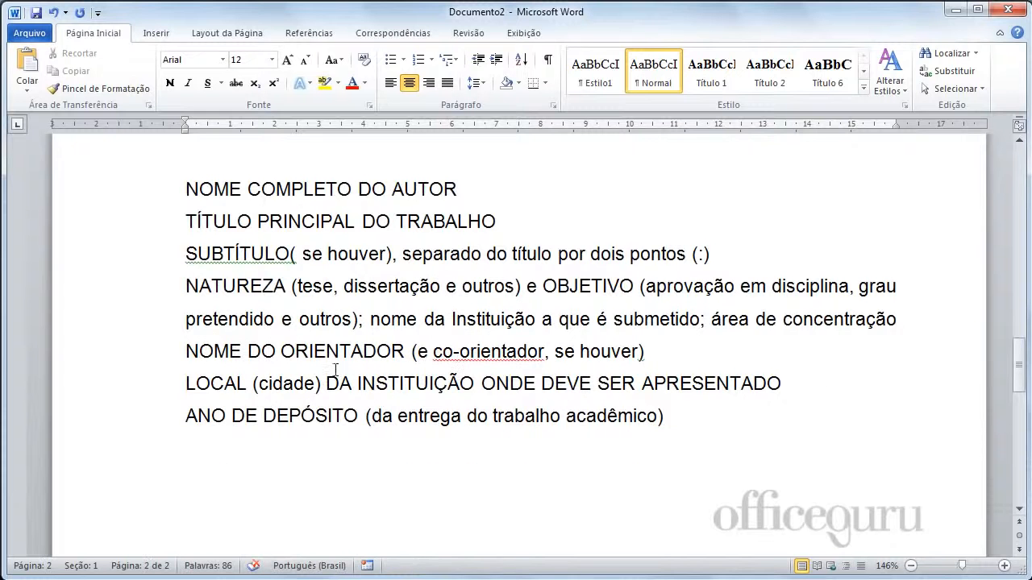
left_click(122, 201)
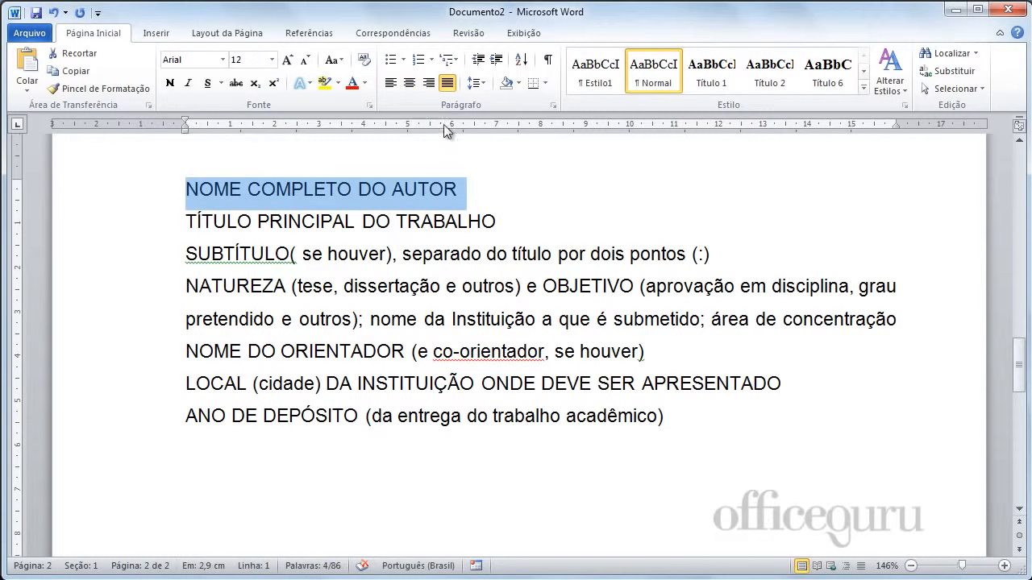
key("ctrl+e")
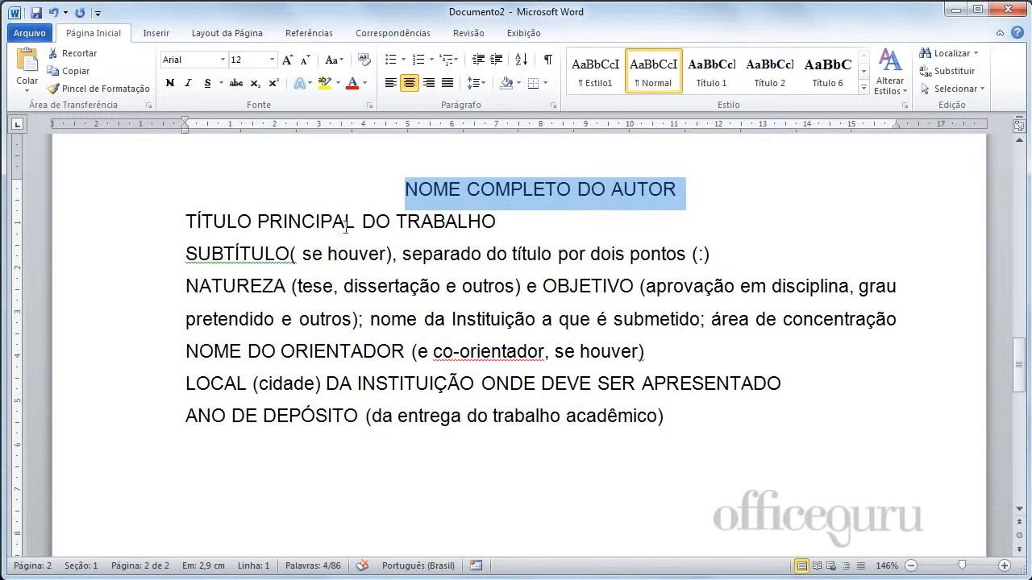
left_click(177, 222)
left_click(151, 232)
left_click_drag(151, 232, 147, 256)
left_click(409, 84)
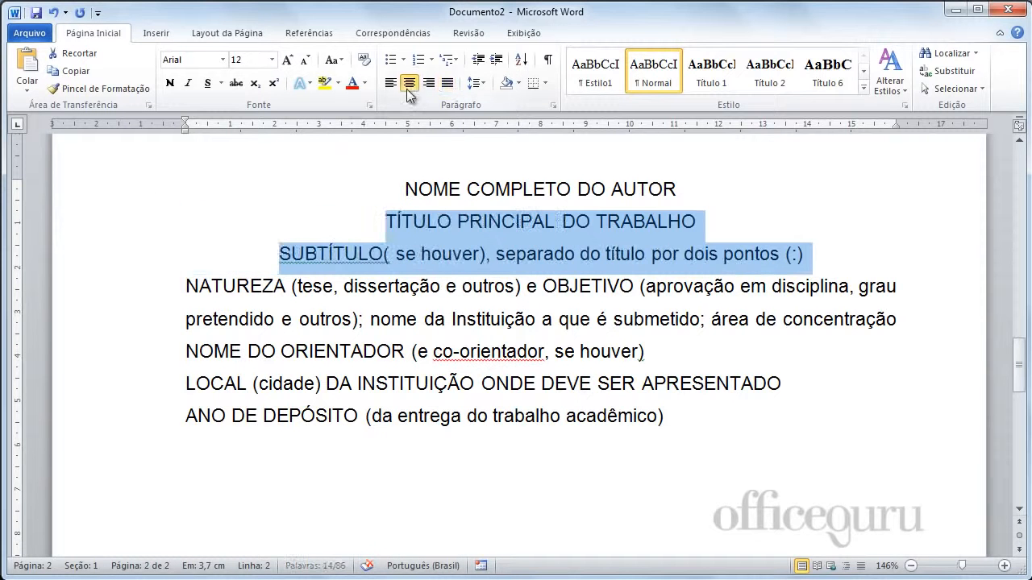
Step: Insert fifteen blank lines between NOME COMPLETO DO AUTOR and TÍTULO PRINCIPAL DO TRABALHO on page 2
left_click(389, 222)
key("Return")
key("Return")
key("Return")
key("Return")
key("Return")
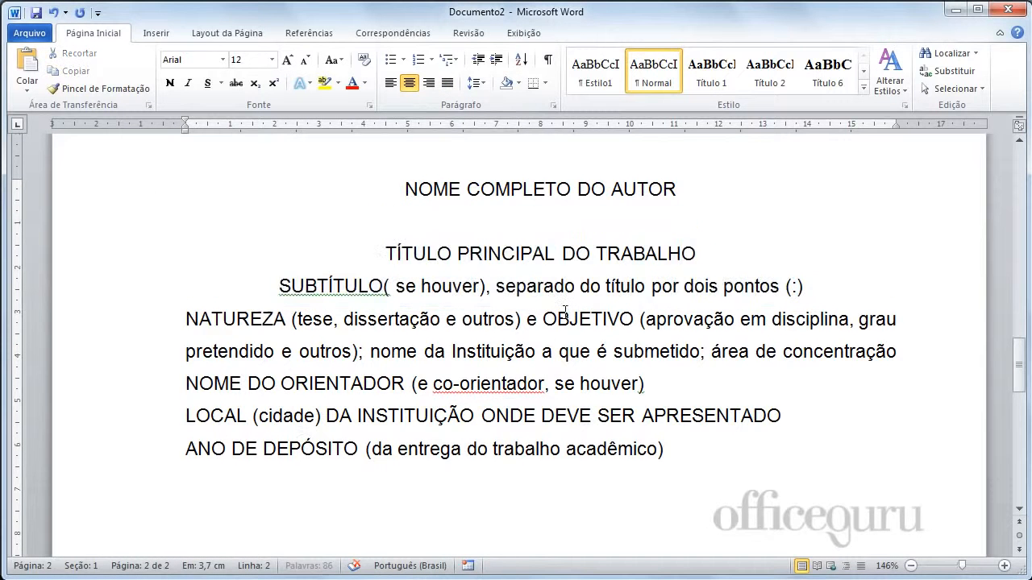
key("Return")
key("Return")
key("Return")
key("Return")
key("Return")
key("Return")
key("Return")
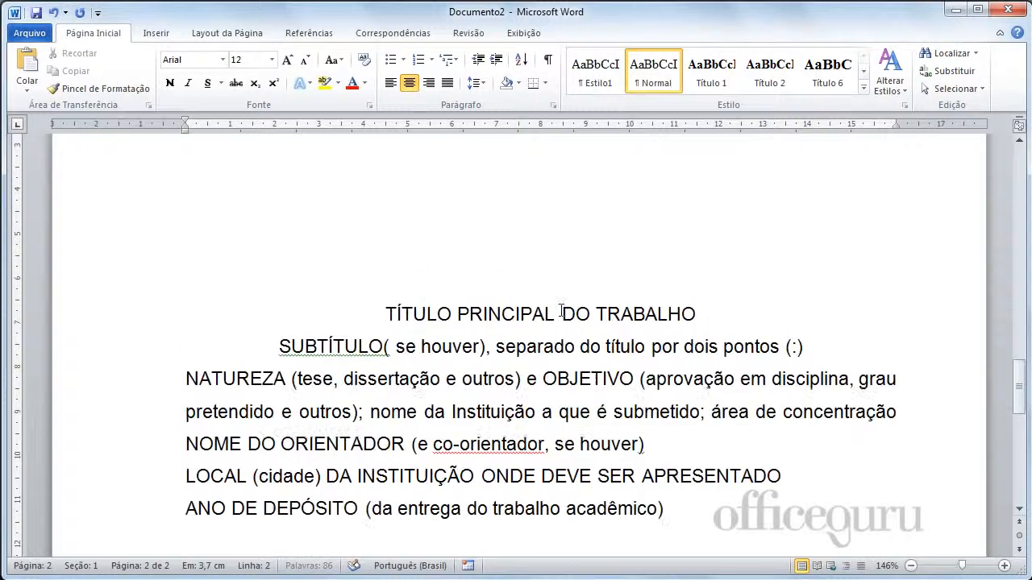
key("Return")
key("Return")
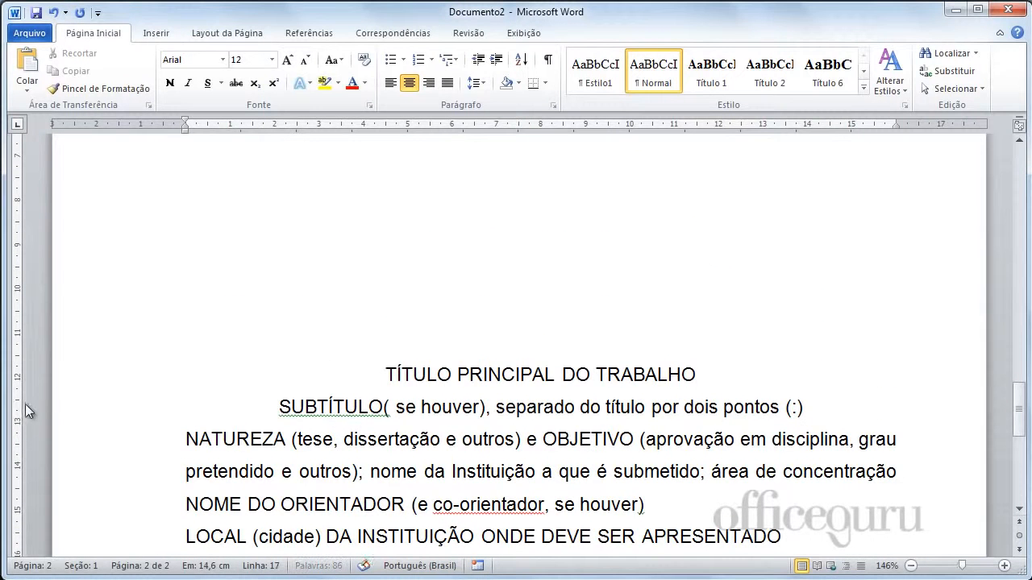
key("Return")
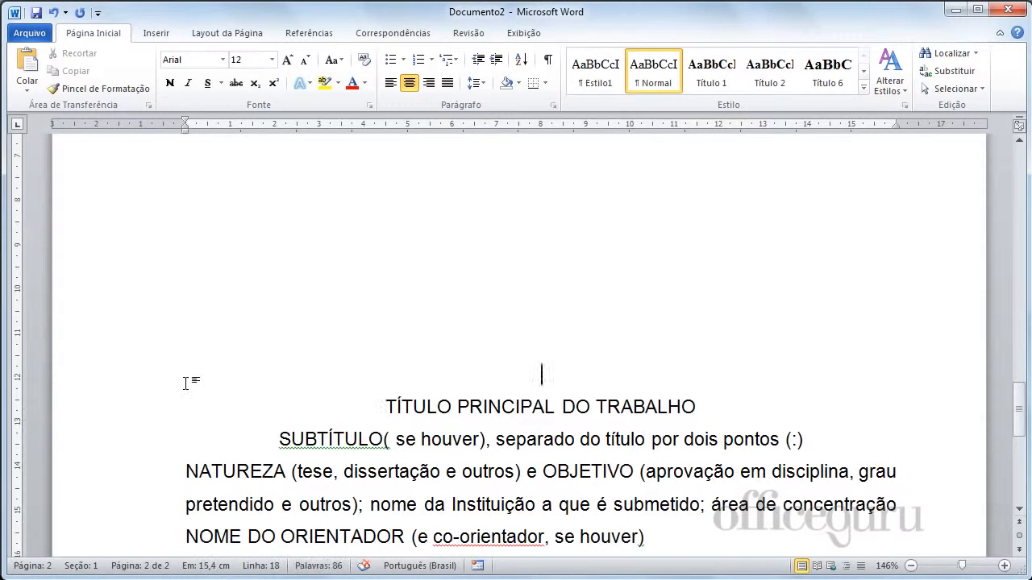
key("BackSpace")
Step: Make the TÍTULO PRINCIPAL DO TRABALHO and SUBTÍTULO lines on page 2 bold with font size 14
left_click_drag(124, 377, 134, 408)
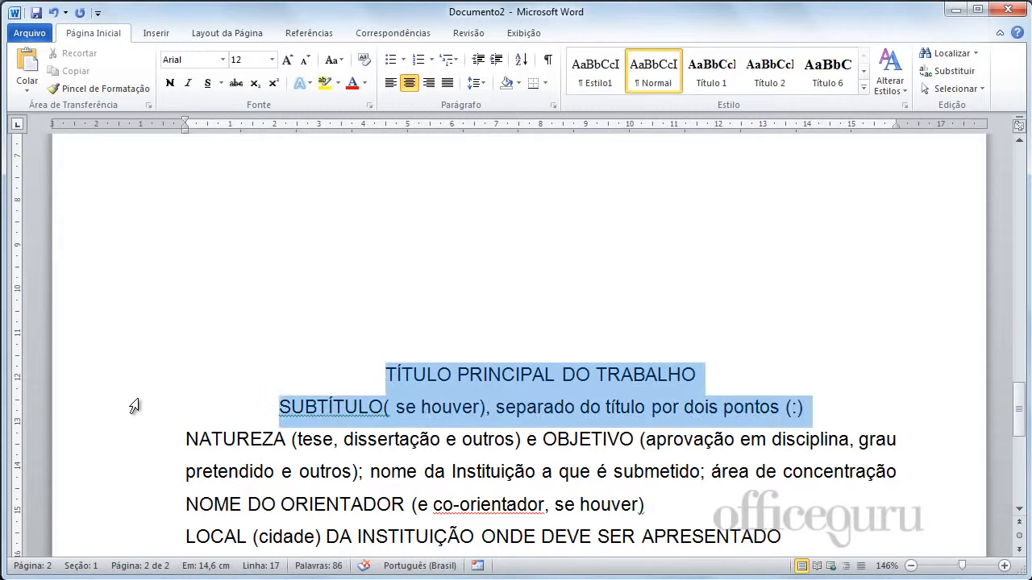
left_click(169, 83)
left_click(272, 60)
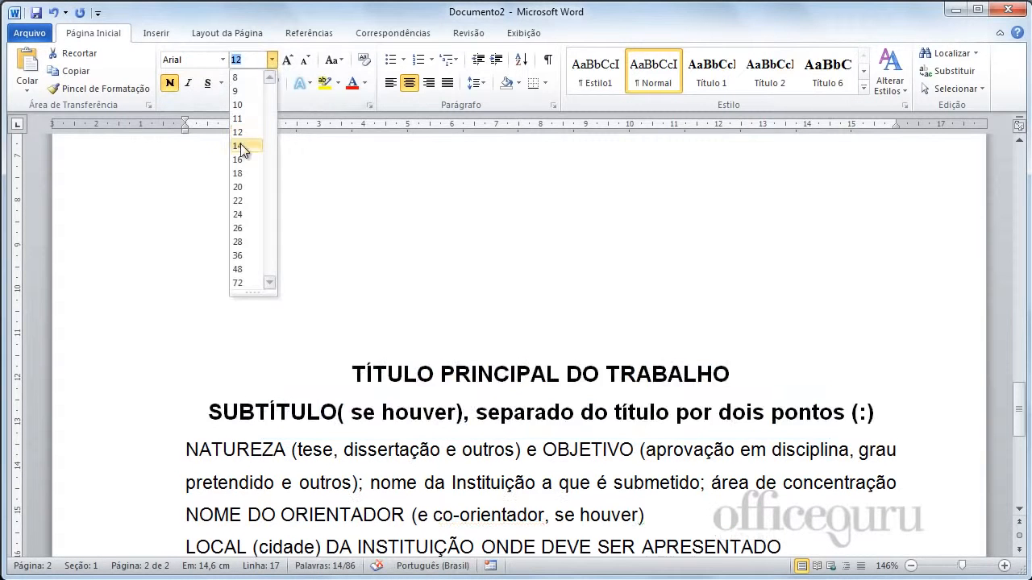
left_click(241, 145)
Step: Insert three blank lines between the SUBTÍTULO line and the NATUREZA paragraph on page 2
scroll(454, 358, "down", 2)
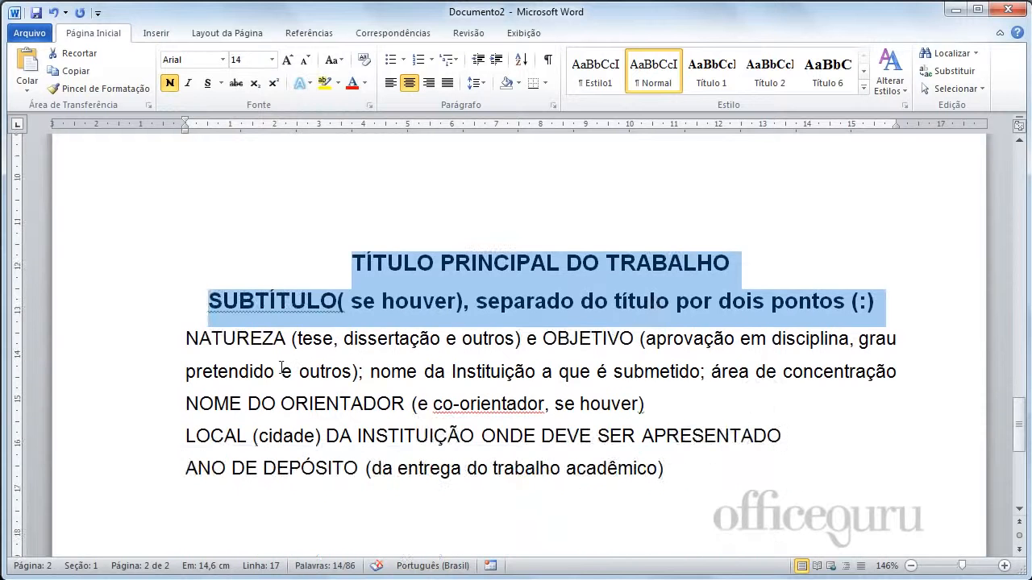
left_click(186, 339)
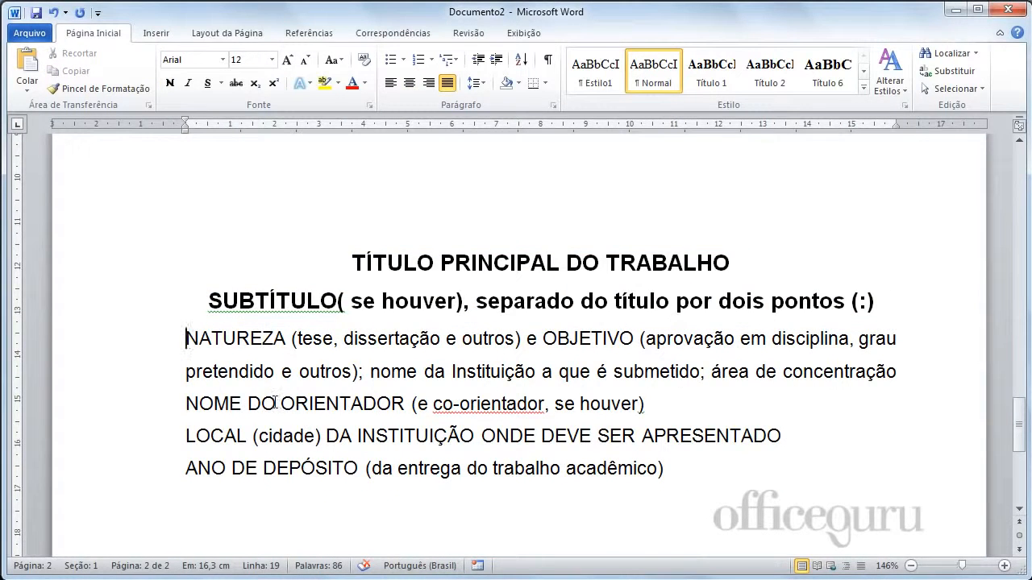
scroll(276, 402, "down", 1)
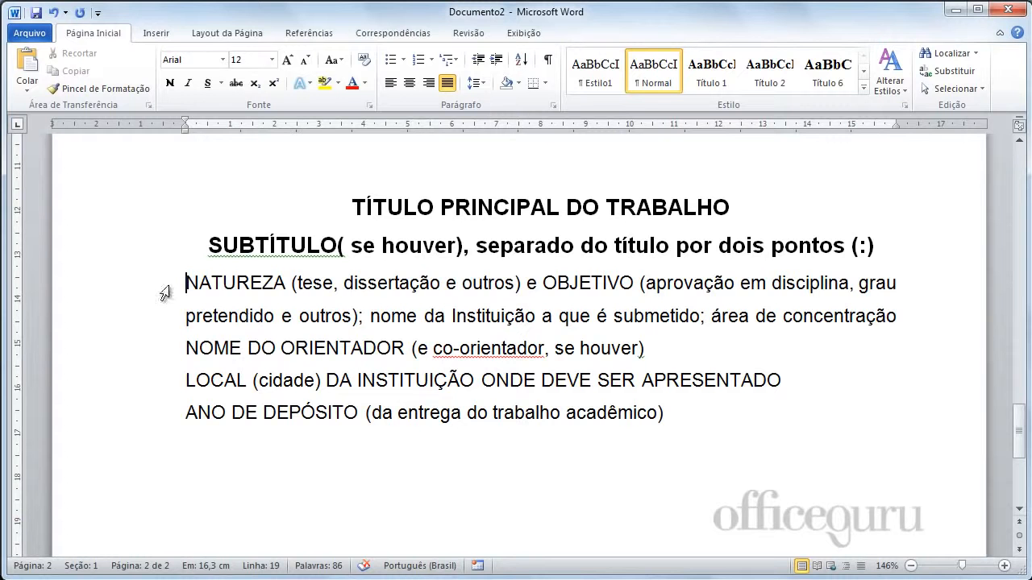
key("Return")
key("Return")
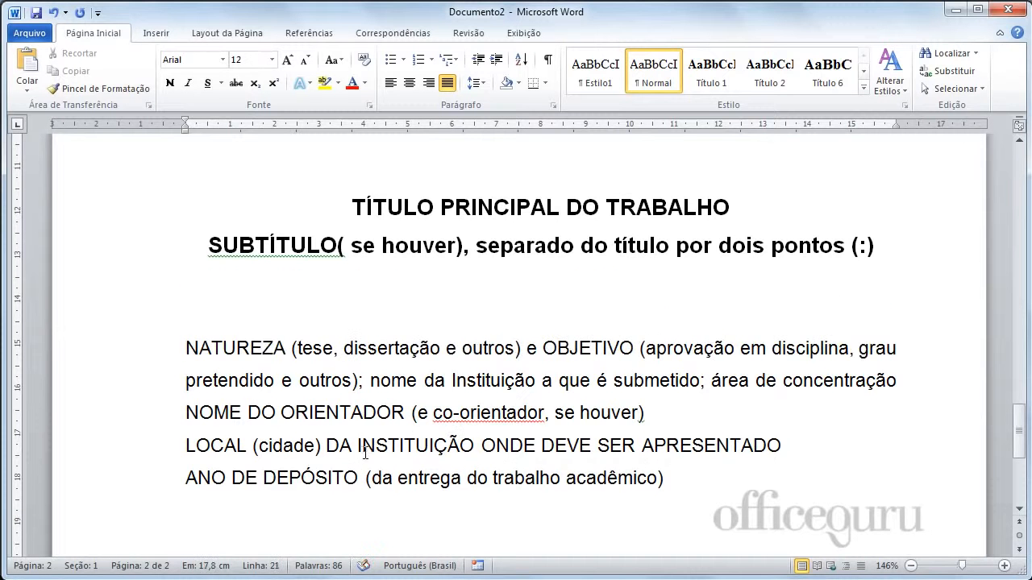
key("Return")
key("Up")
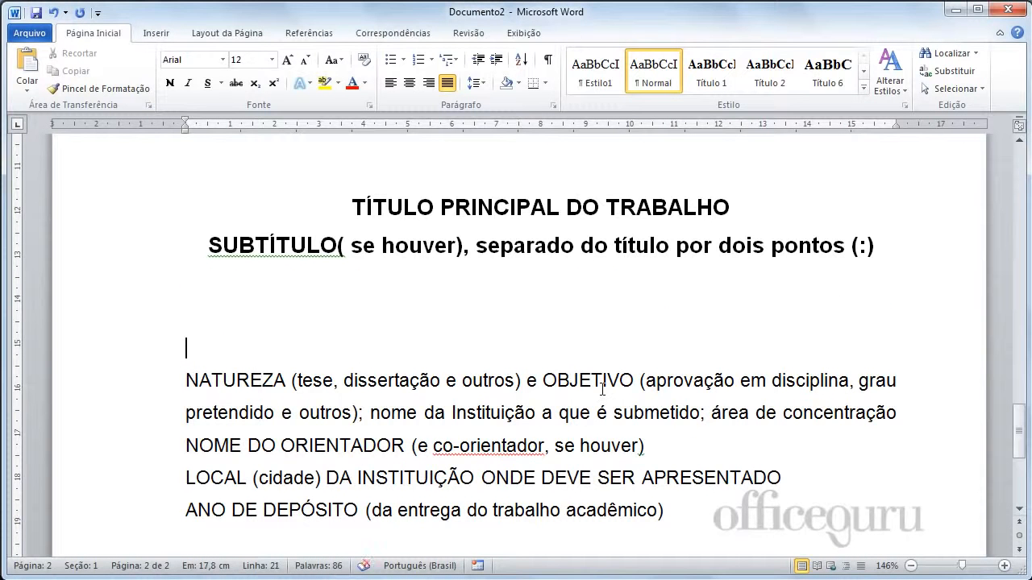
key("Up")
scroll(165, 379, "down", 1)
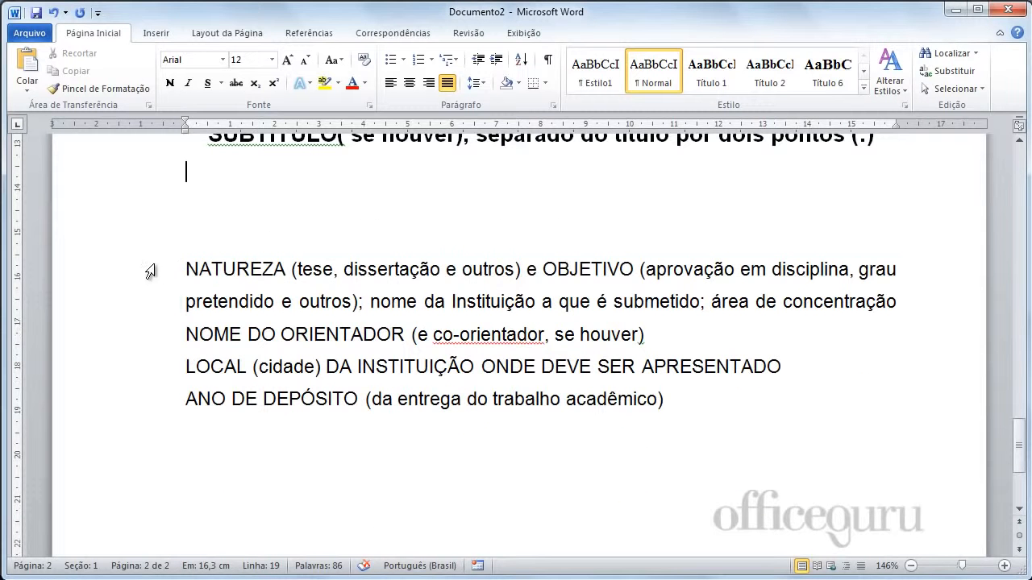
Step: Set the text from NATUREZA through NOME DO ORIENTADOR to 1,0 line spacing and font size 10
left_click_drag(150, 269, 152, 339)
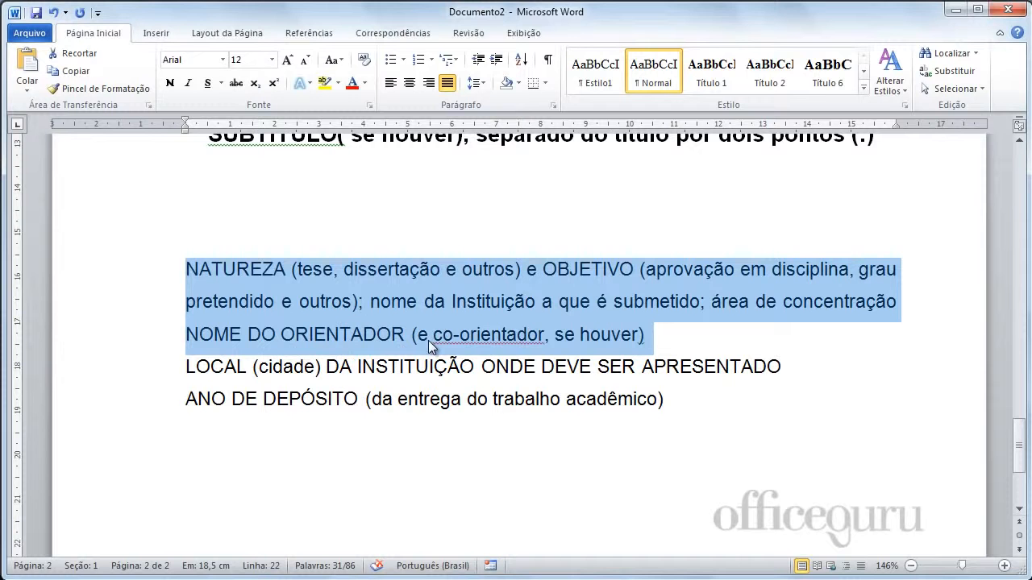
left_click(483, 84)
left_click(502, 102)
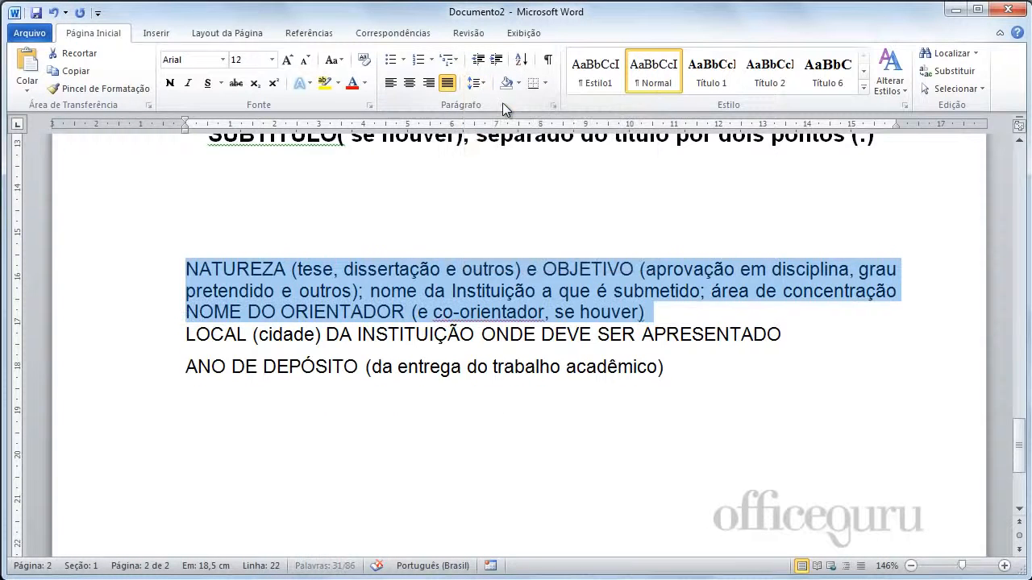
left_click(272, 60)
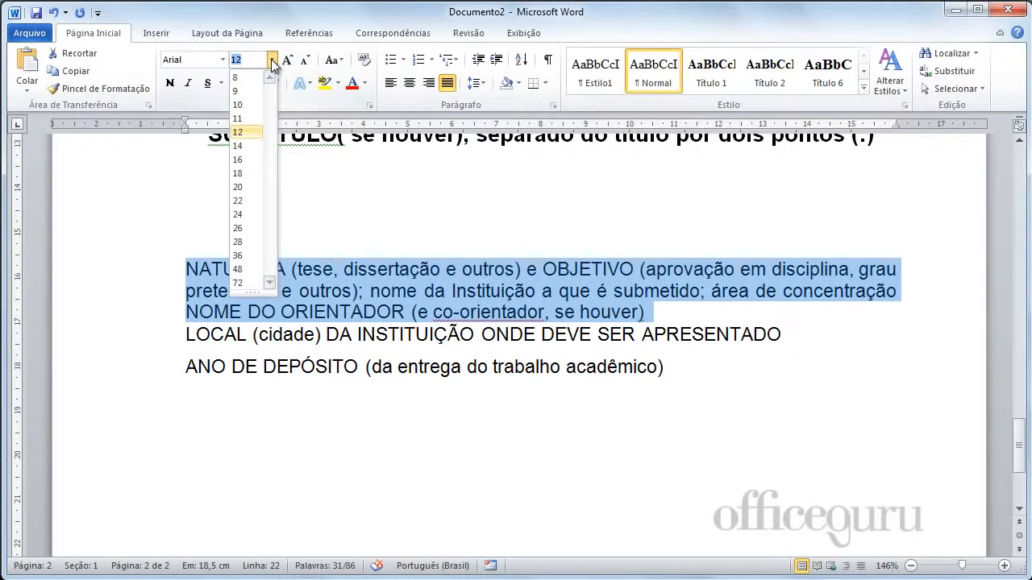
left_click(250, 107)
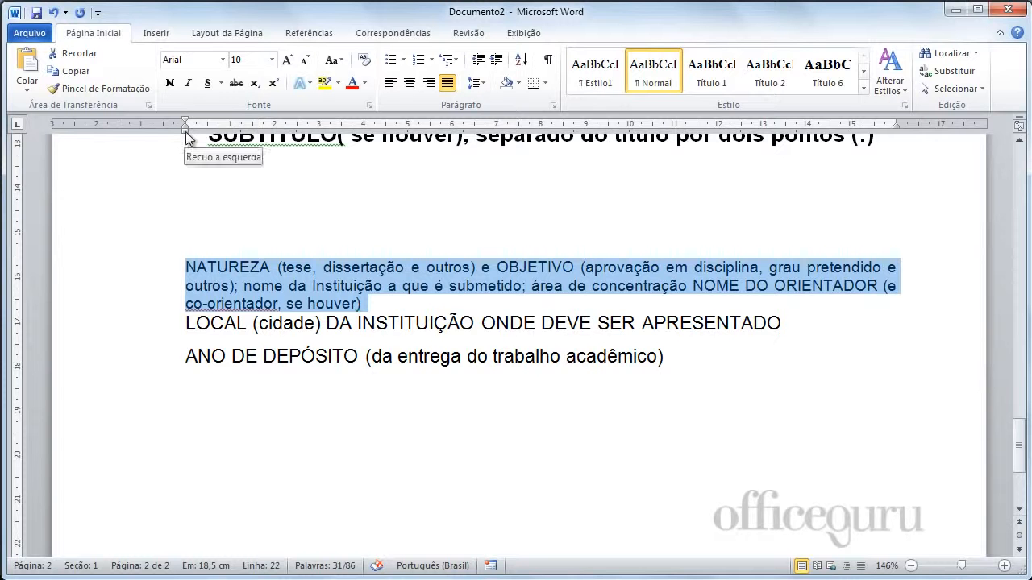
Step: Indent the NATUREZA through NOME DO ORIENTADOR text 8 cm from the left margin
left_click_drag(185, 132, 543, 147)
scroll(543, 147, "up", 1)
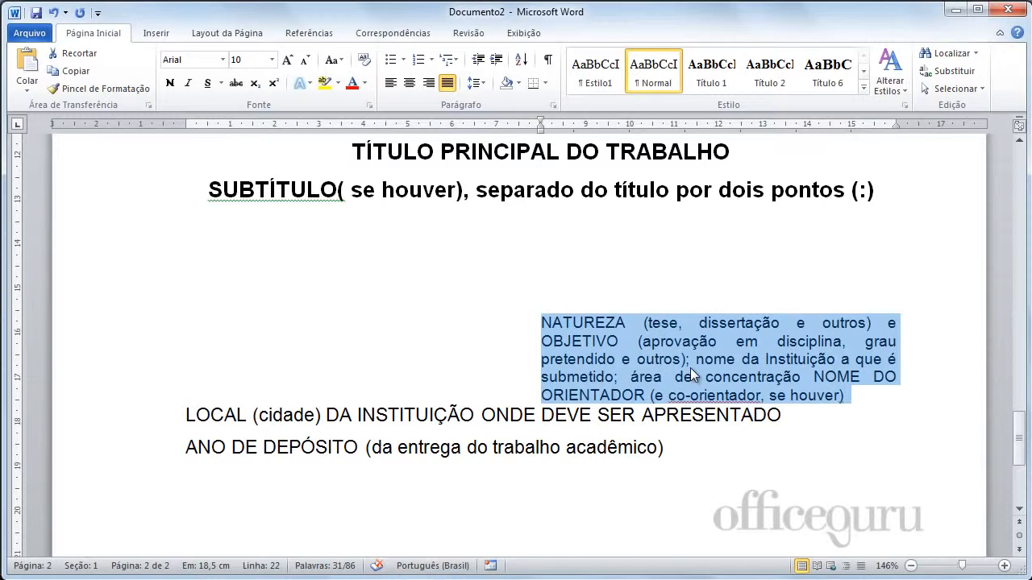
Step: Insert eight blank lines before LOCAL (cidade) DA INSTITUIÇÃO to move the place and year lines to the foot of page 2
left_click(186, 416)
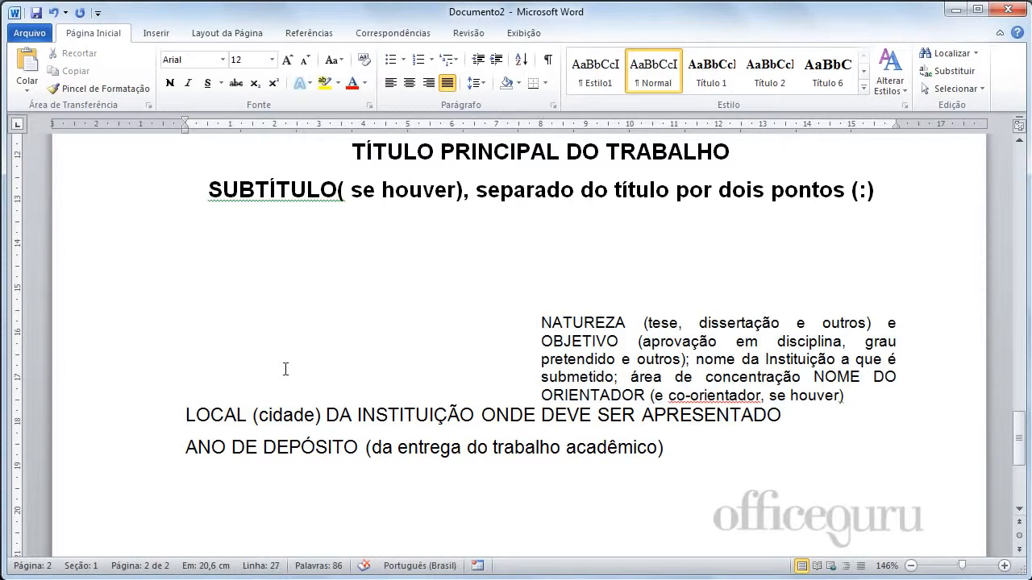
key("Return")
key("Return")
key("Return")
key("Return")
key("Return")
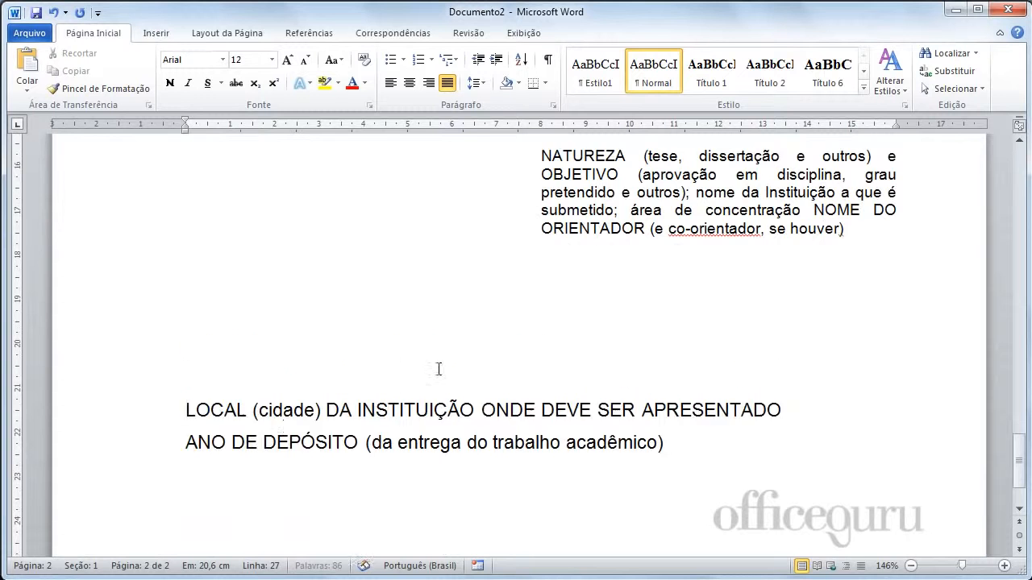
key("Return")
key("Return")
key("Return")
key("Return")
key("Return")
key("Return")
key("Return")
key("Return")
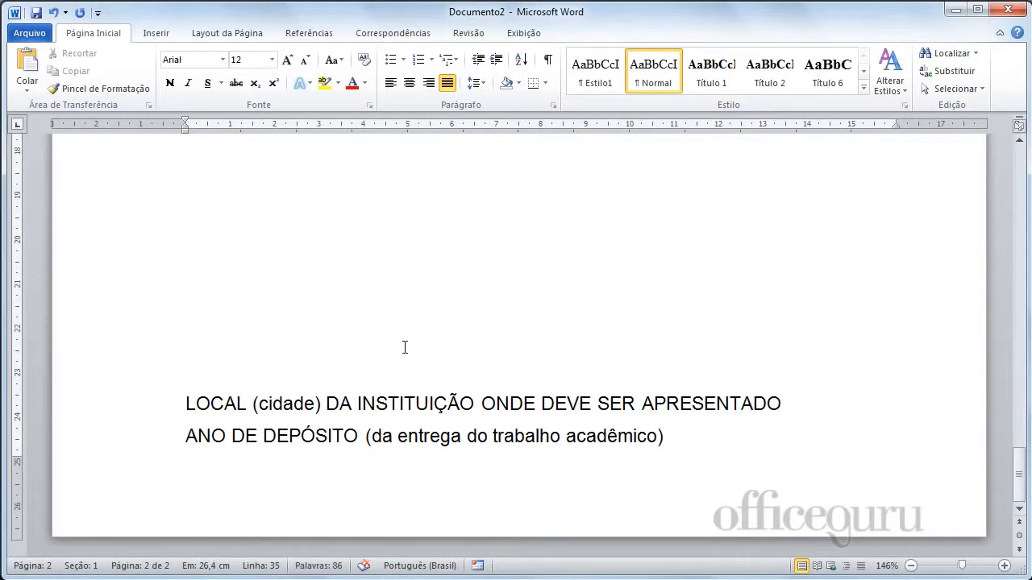
Step: Centre the LOCAL (cidade) DA INSTITUIÇÃO and ANO DE DEPÓSITO lines at the foot of page 2
left_click(129, 408)
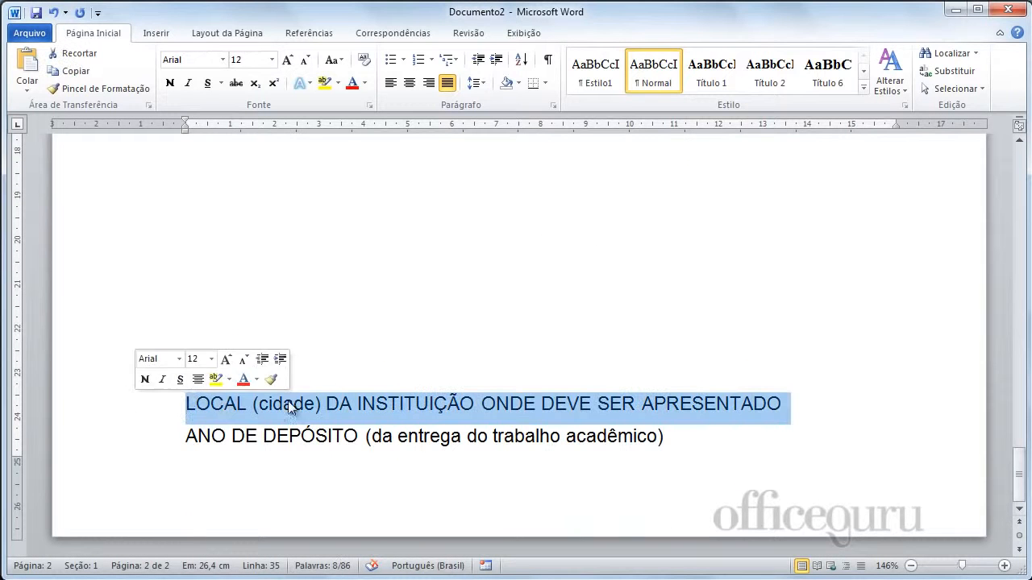
left_click_drag(81, 405, 87, 436)
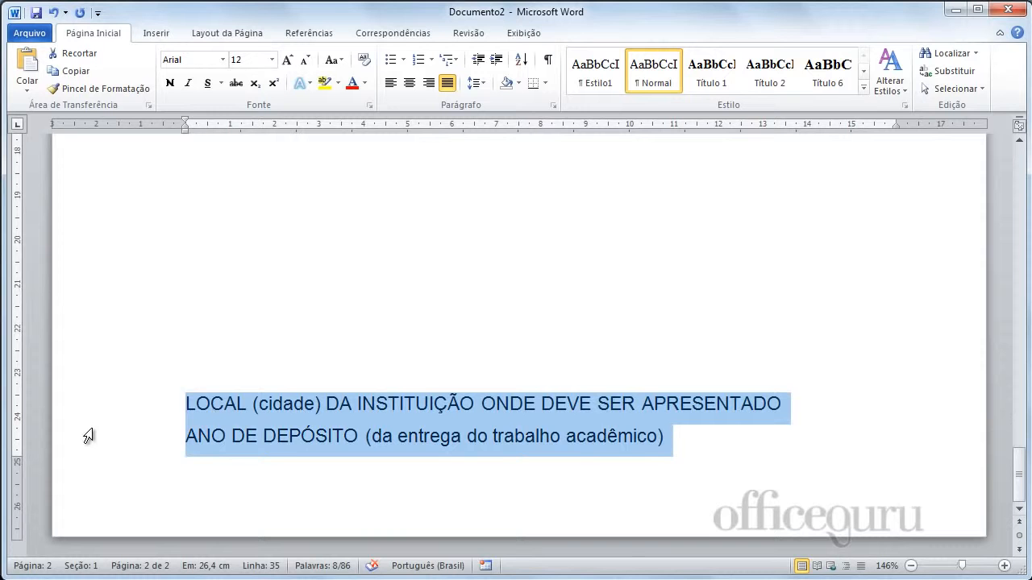
left_click(403, 84)
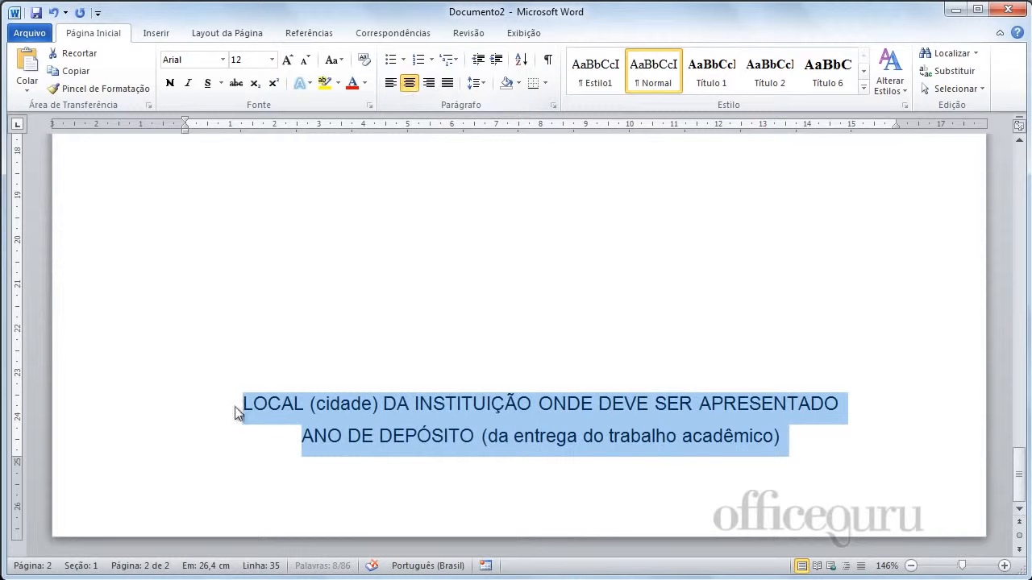
Step: Set the LOCAL (cidade) DA INSTITUIÇÃO line on page 2 to 1,0 line spacing
left_click(129, 411)
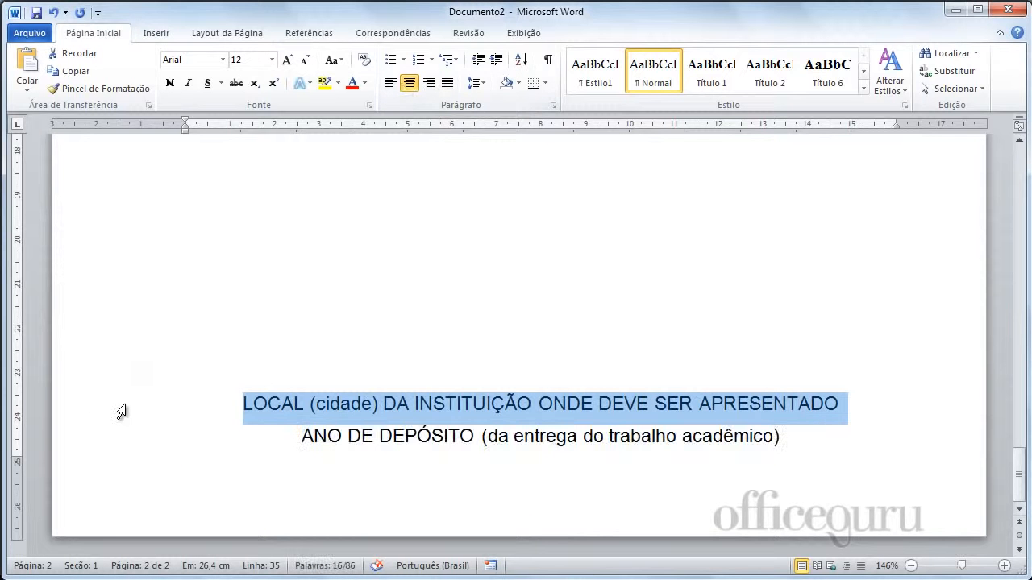
left_click(484, 83)
left_click(473, 105)
left_click(419, 425)
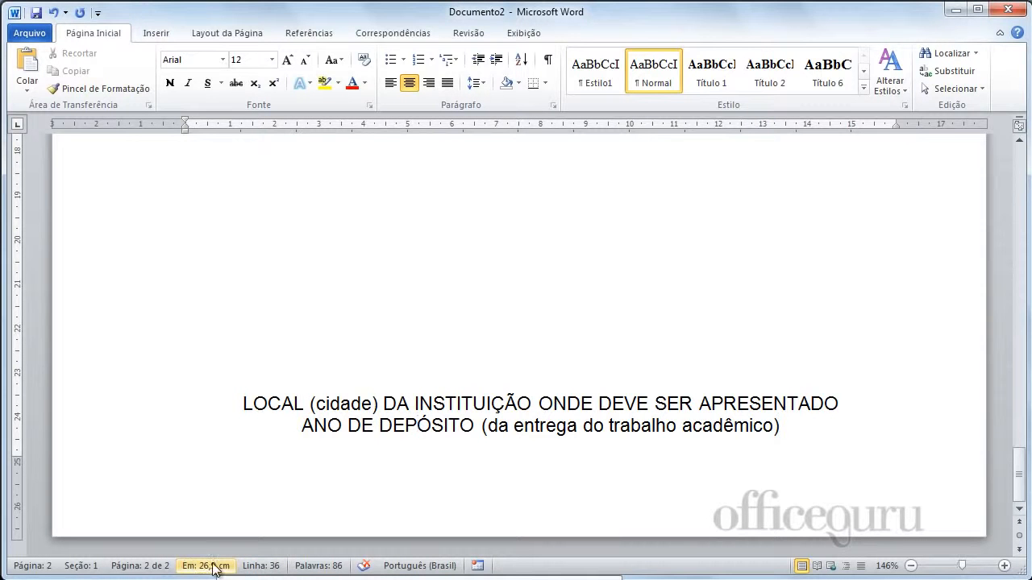
Step: Display the cover page and the title page side by side in the two-page view
scroll(554, 444, "up", 5)
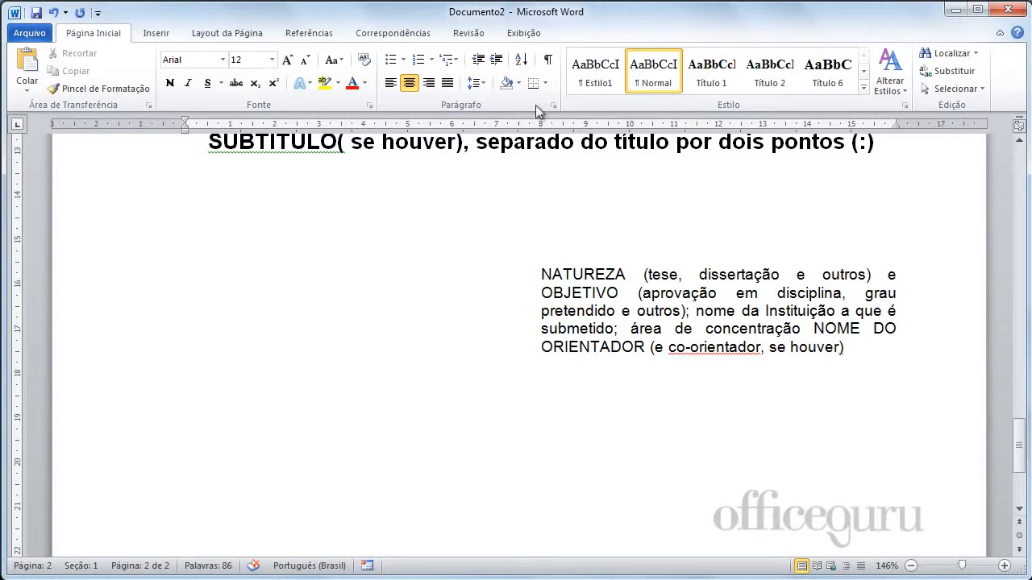
left_click(524, 34)
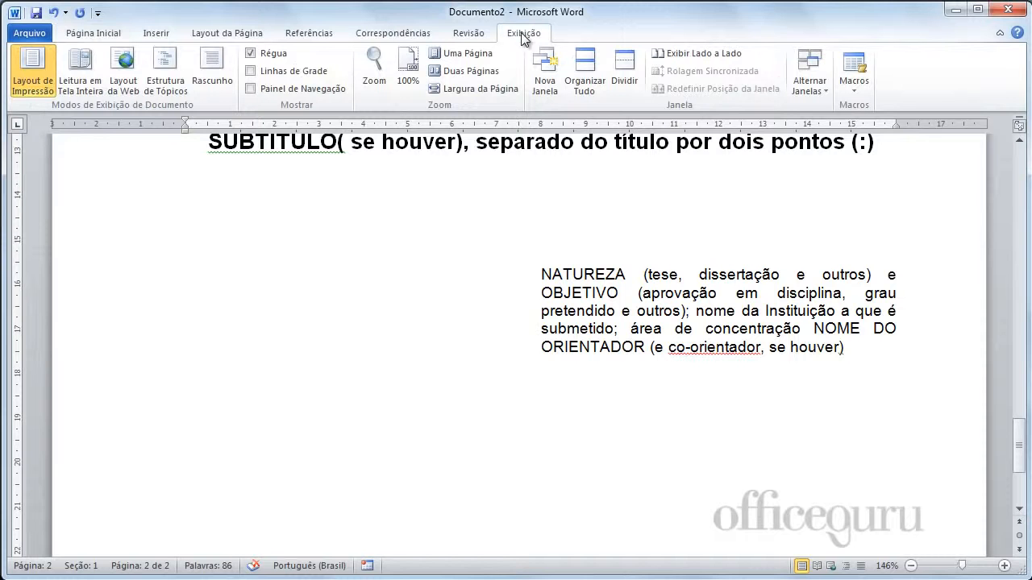
left_click(472, 70)
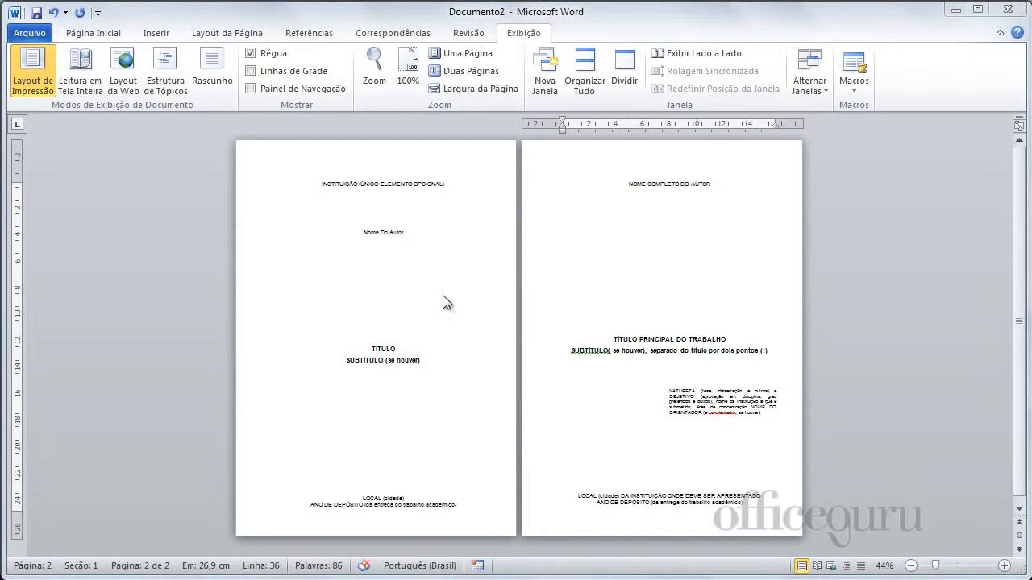
Step: Delete one blank line above TÍTULO on the cover page and insert one blank line below SUBTÍTULO
left_click(383, 315)
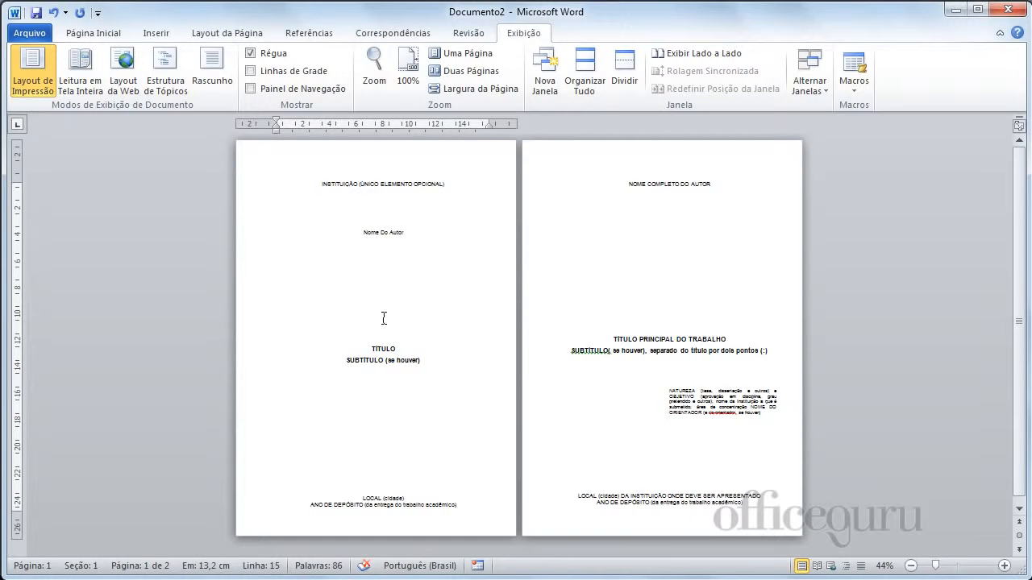
key("Delete")
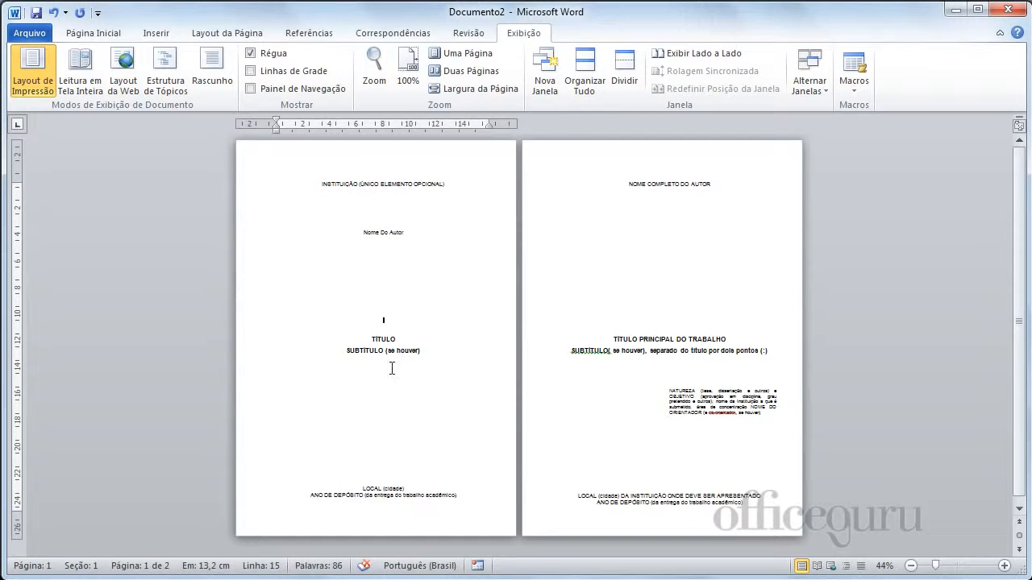
key("Down")
key("Down")
key("Down")
key("Down")
key("Down")
key("Return")
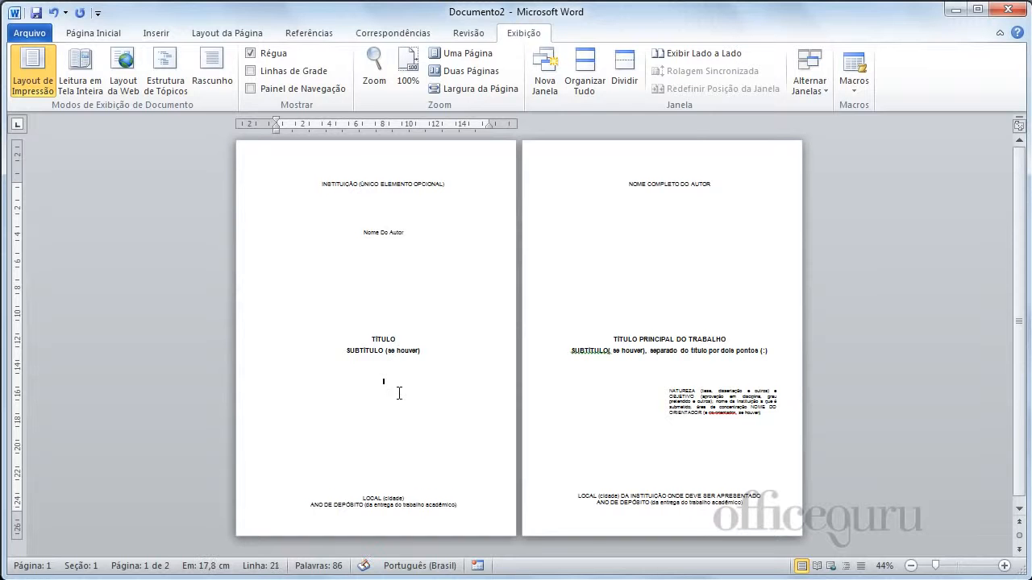
left_click(651, 471)
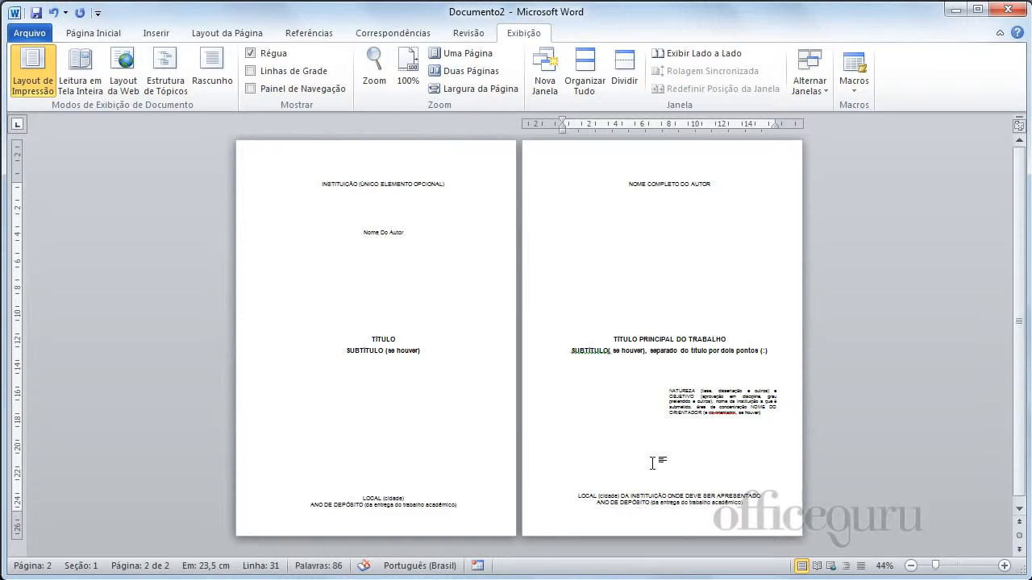
key("Return")
type("ANO DE DEPÓSITO (da entrega do trabalho acadêmico)")
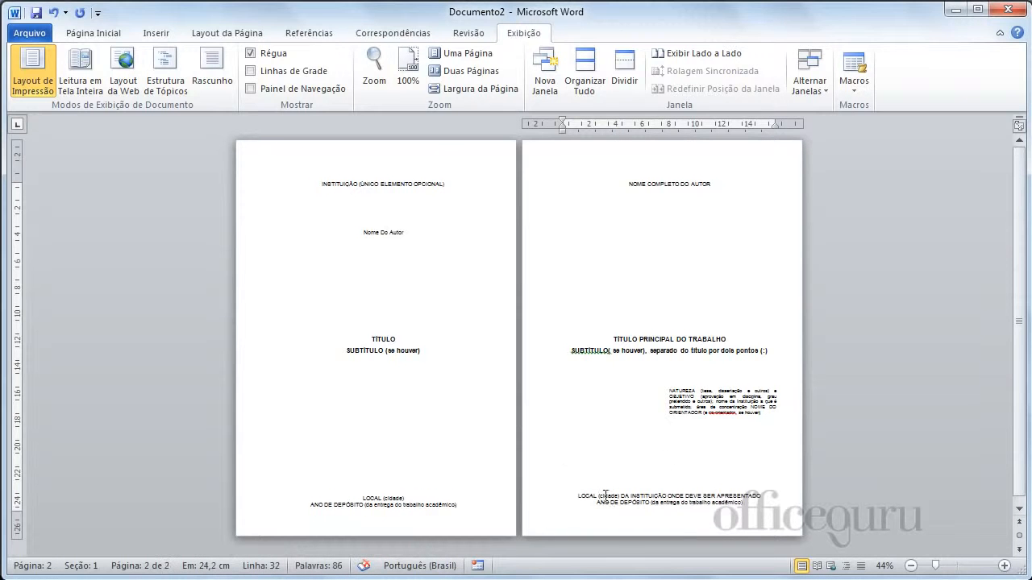